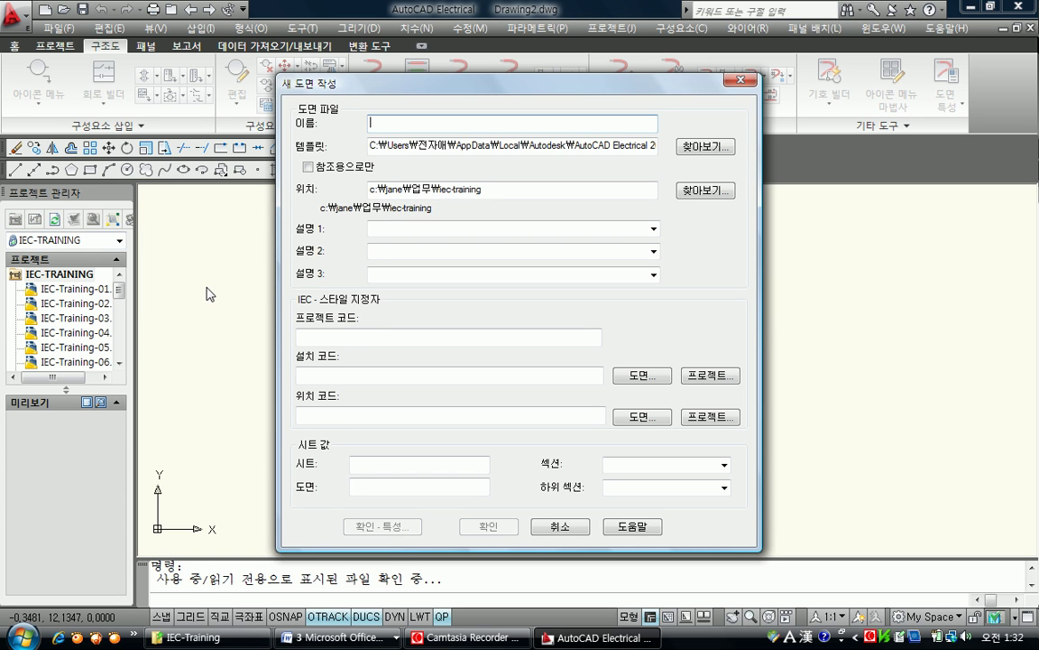
- Name the new drawing Sample-3 and enter "Connertor Training" as its first description line
{"action": "type", "text": "Sampl"}
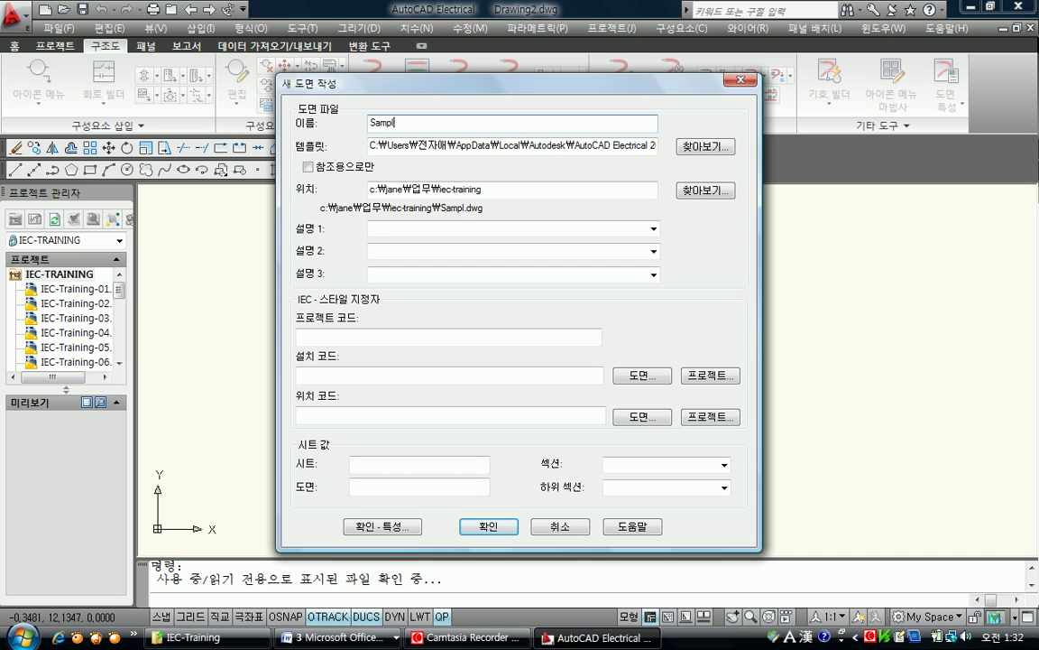
{"action": "type", "text": "e-2"}
{"action": "key", "text": "BackSpace"}
{"action": "type", "text": "3"}
{"action": "left_click", "coordinate": [385, 229]}
{"action": "type", "text": "Co"}
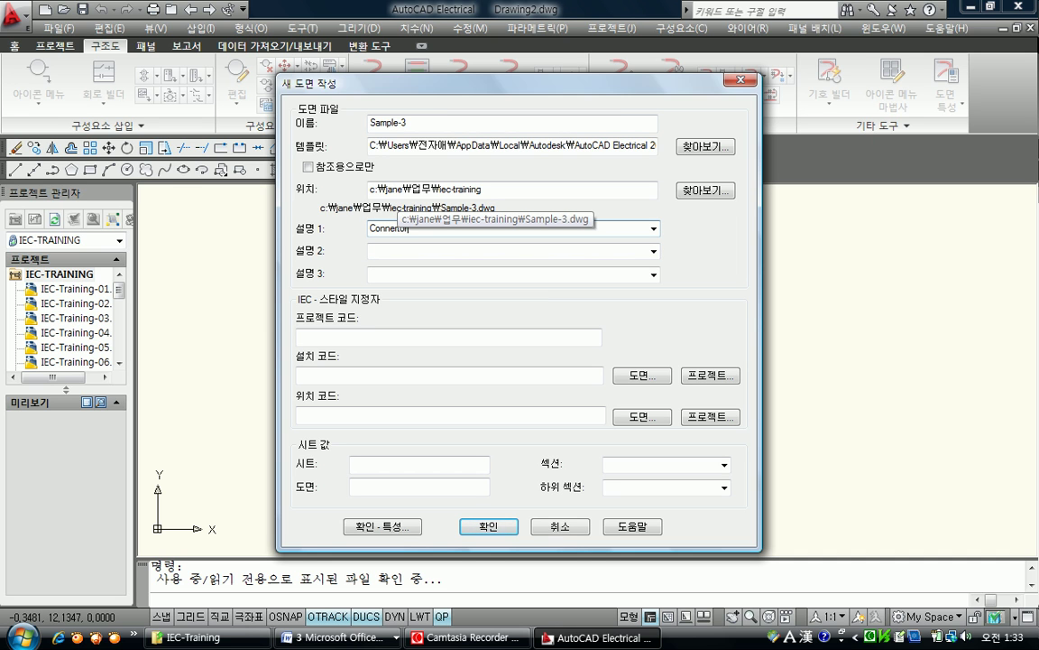
{"action": "type", "text": "nnertor Train"}
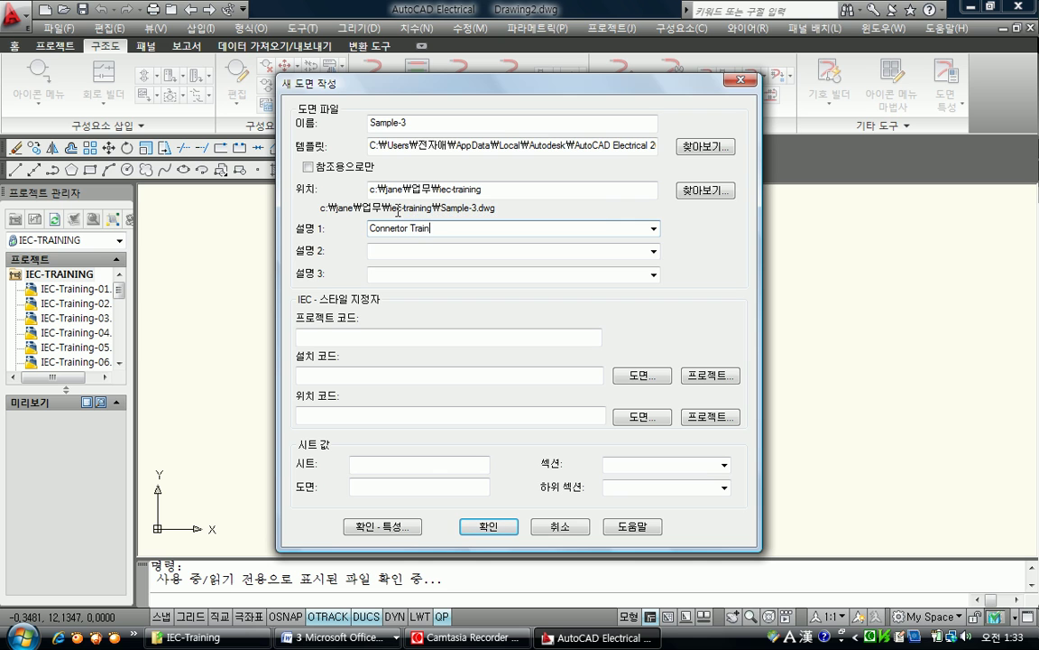
- Set the new drawing's sheet value to 25 and create it without applying the project defaults to the drawing settings
{"action": "left_click", "coordinate": [420, 463]}
{"action": "type", "text": "25"}
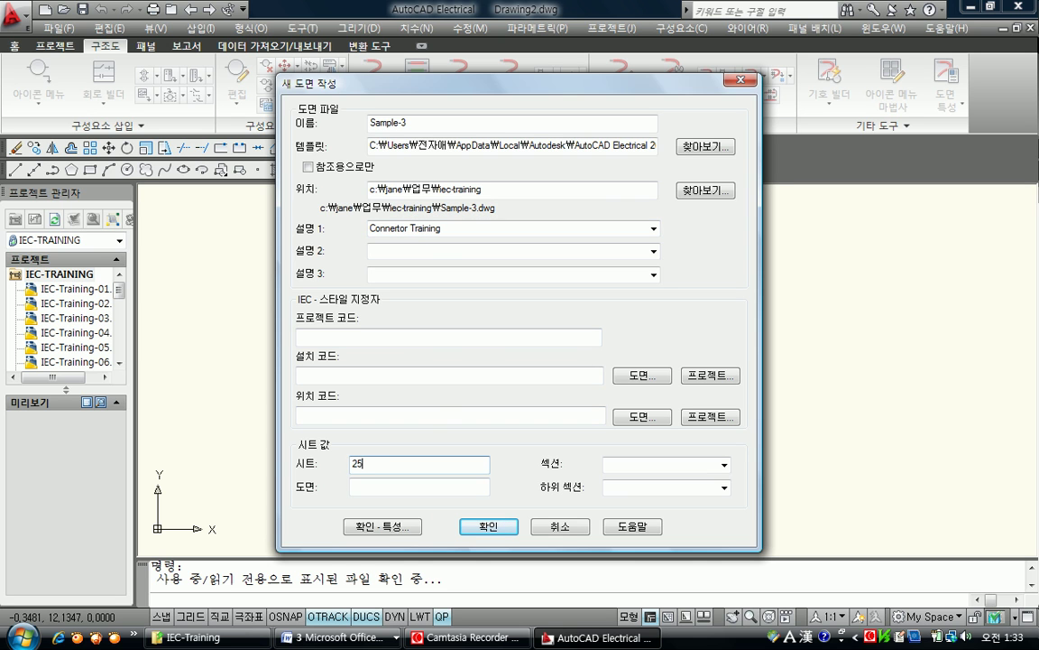
{"action": "left_click", "coordinate": [469, 526]}
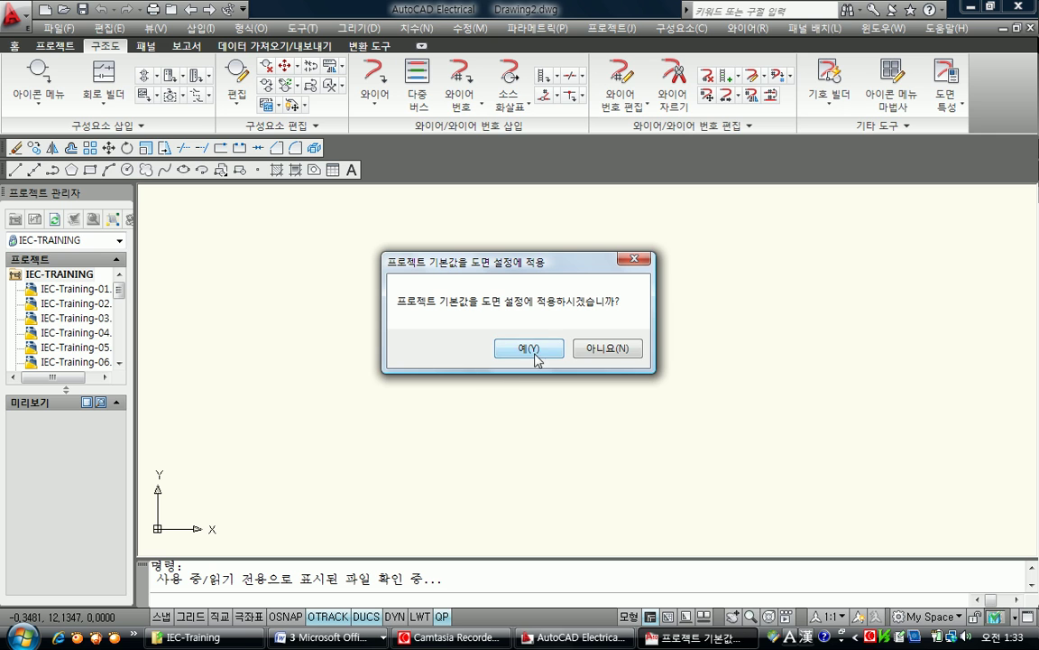
{"action": "left_click", "coordinate": [611, 352]}
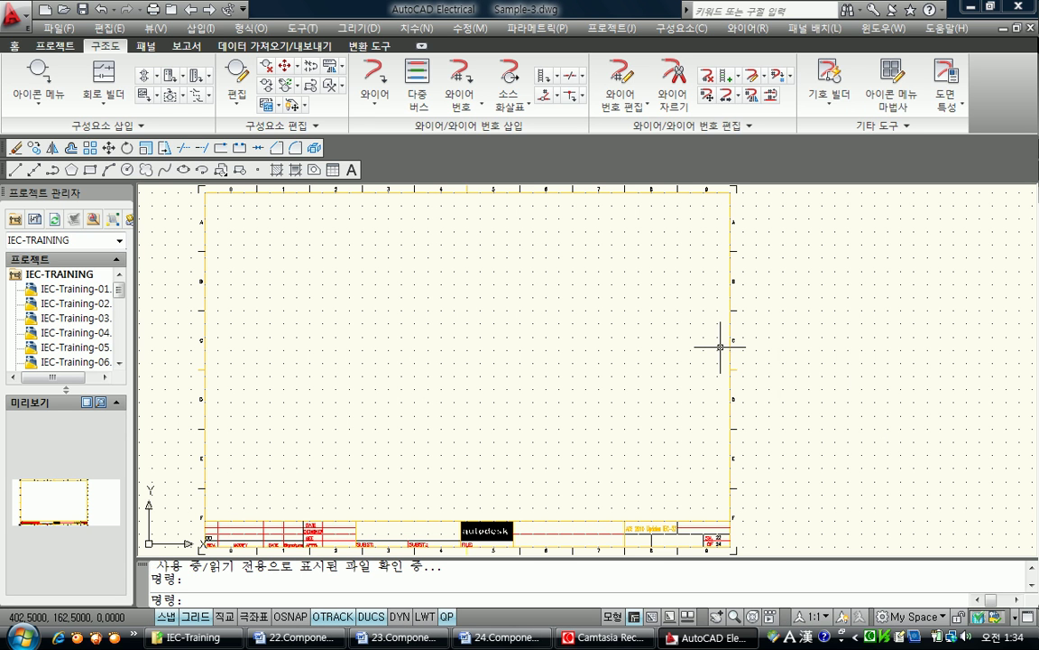
- Draw a multiple wire bus of four horizontal wires from empty space in zone A near the sheet's upper-left corner, spaced 10 apart
{"action": "left_click", "coordinate": [419, 77]}
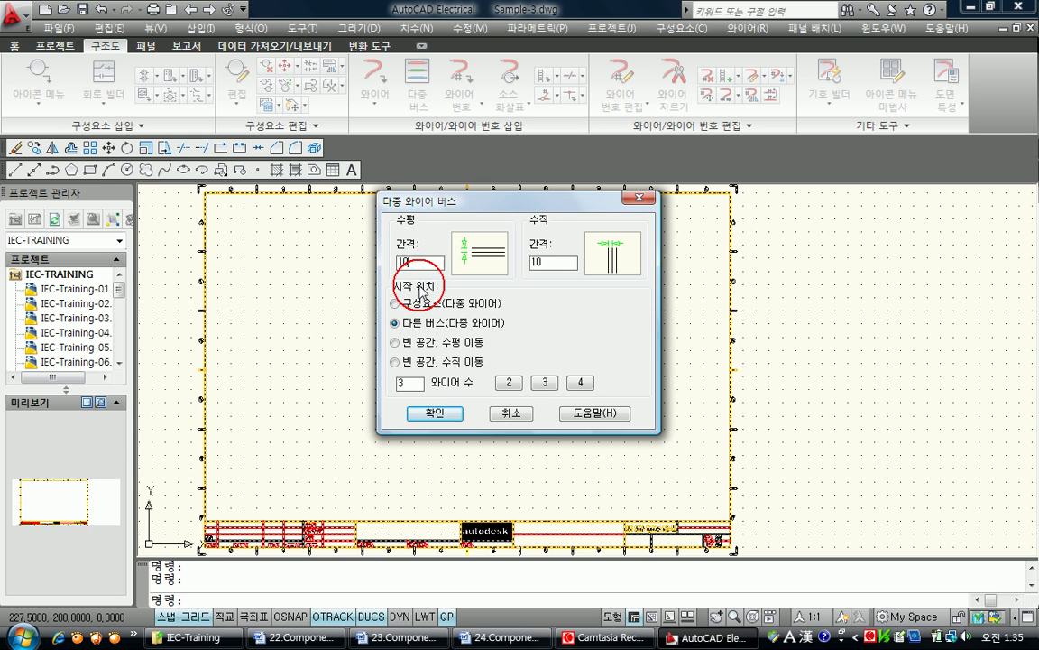
{"action": "left_click", "coordinate": [395, 343]}
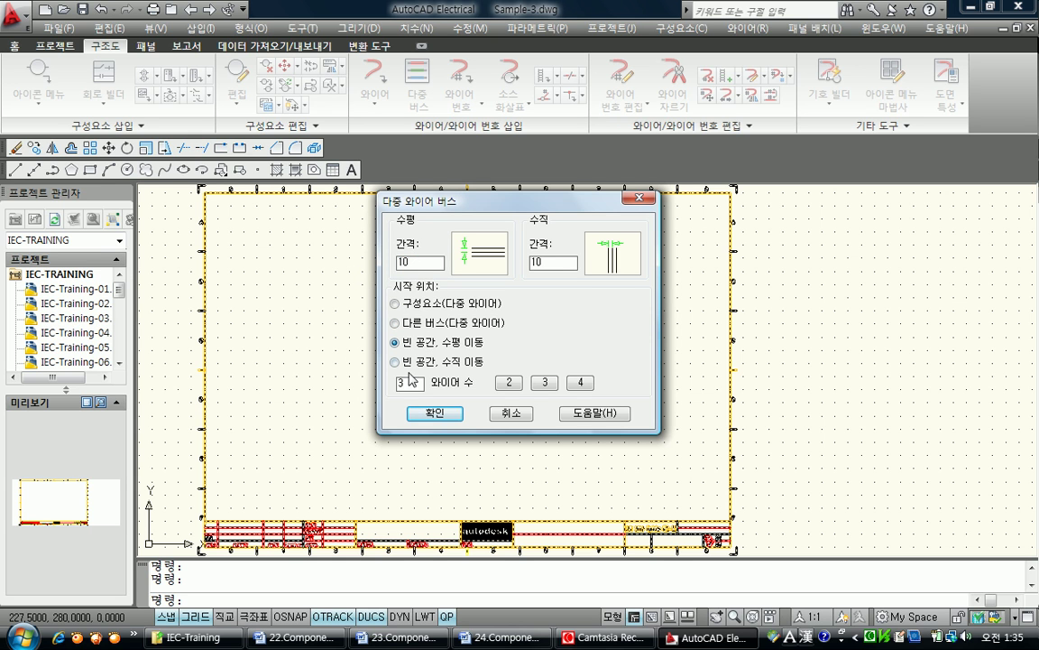
{"action": "double_click", "coordinate": [412, 383]}
{"action": "type", "text": "4"}
{"action": "left_click", "coordinate": [434, 412]}
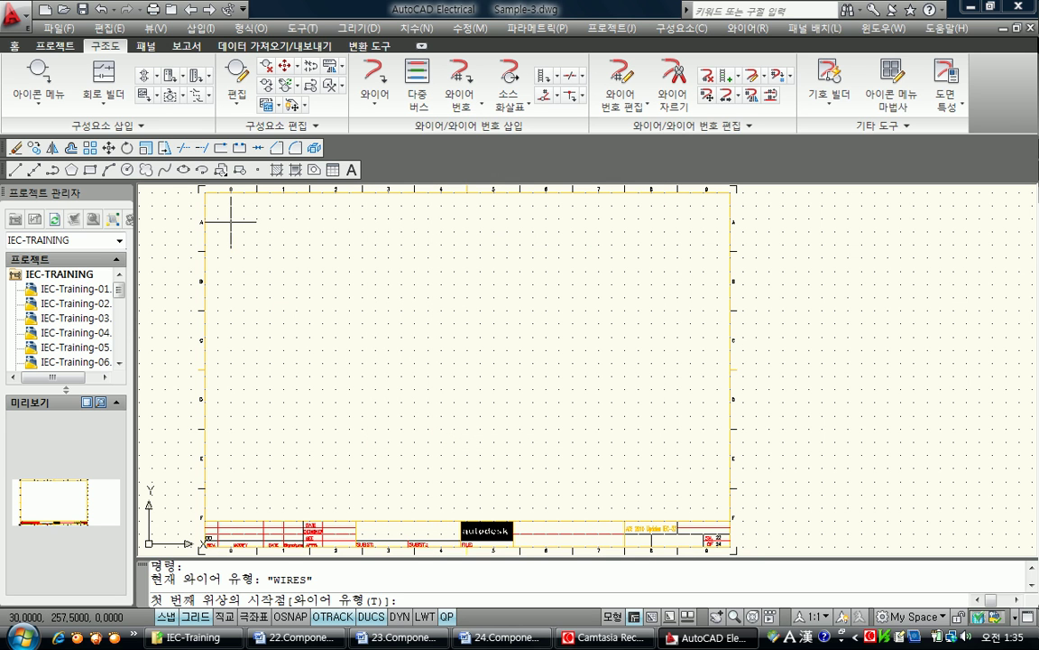
{"action": "left_click", "coordinate": [227, 213]}
{"action": "left_click", "coordinate": [323, 213]}
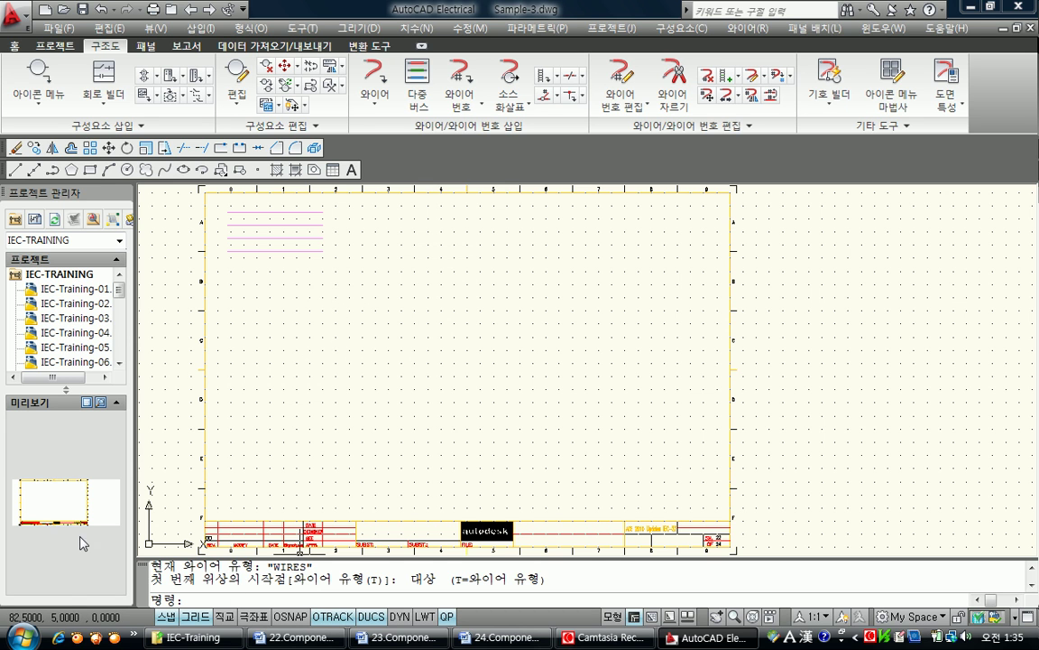
- Insert a plug/jack connector with pin number, of the type without wire number change, near the left end of the topmost wire
{"action": "middle_click_drag", "start_coordinate": [343, 280], "coordinate": [418, 394]}
{"action": "scroll", "coordinate": [418, 395], "scroll_direction": "up", "scroll_amount": 3}
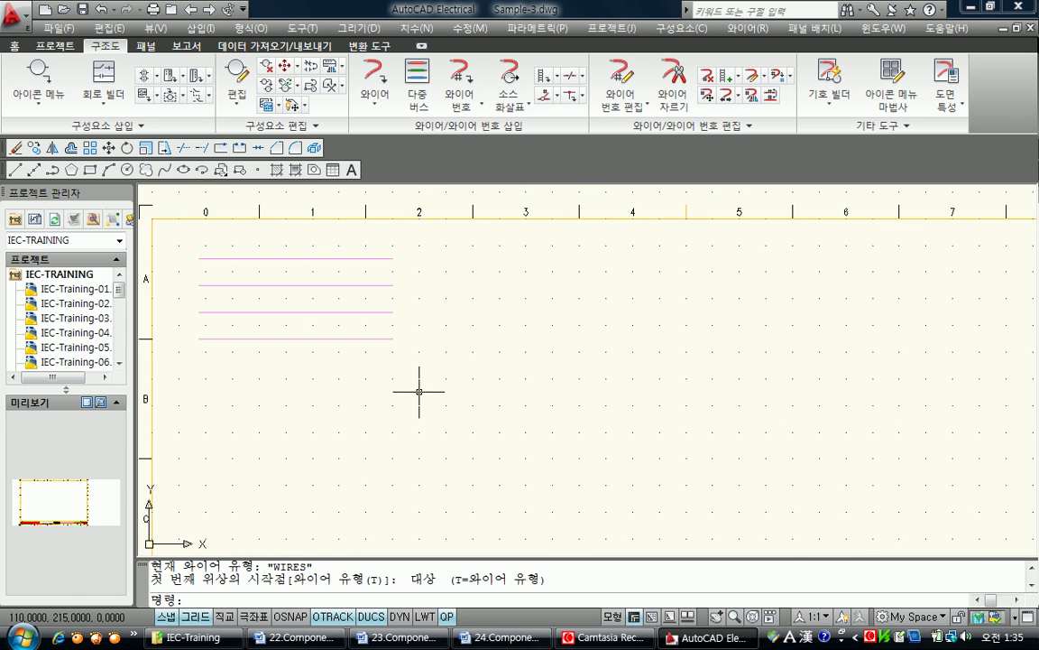
{"action": "left_click", "coordinate": [32, 72]}
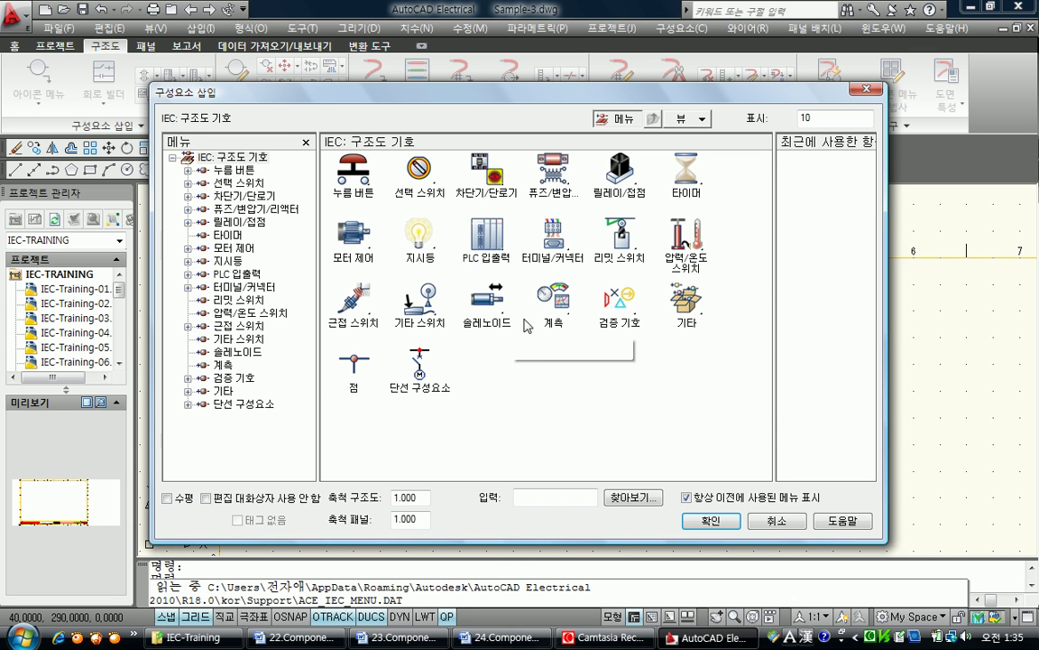
{"action": "left_click", "coordinate": [505, 228]}
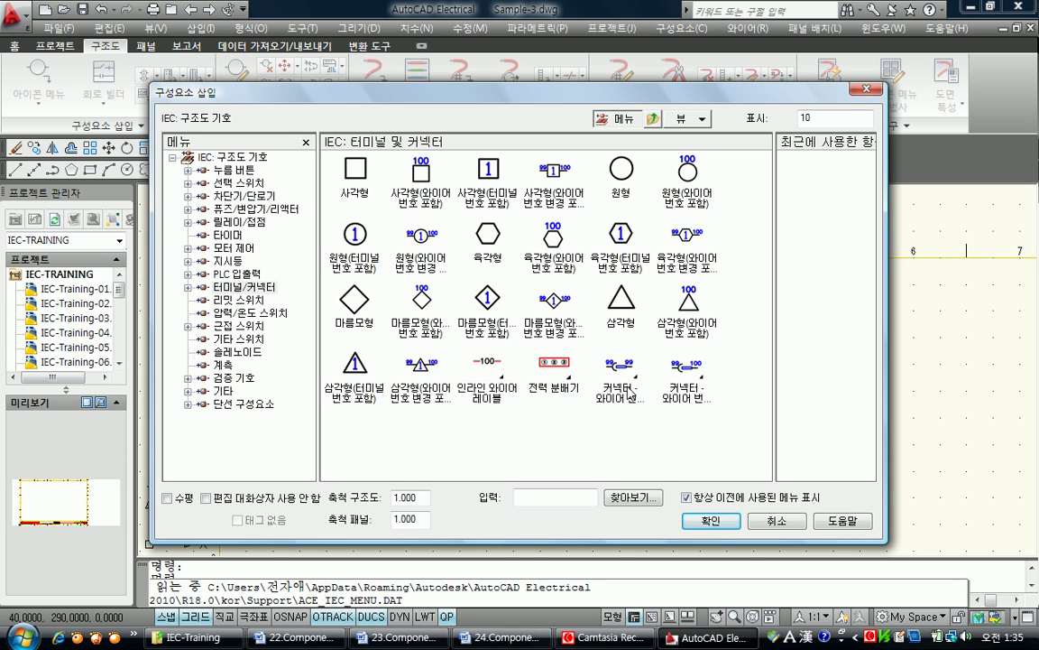
{"action": "left_click", "coordinate": [619, 368]}
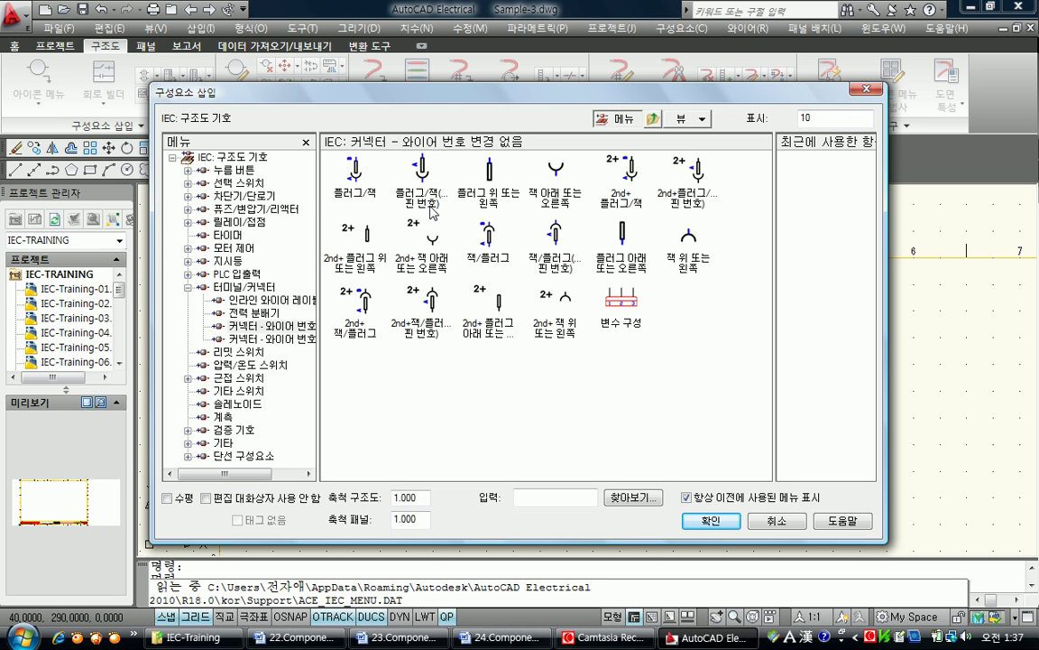
{"action": "left_click", "coordinate": [422, 180]}
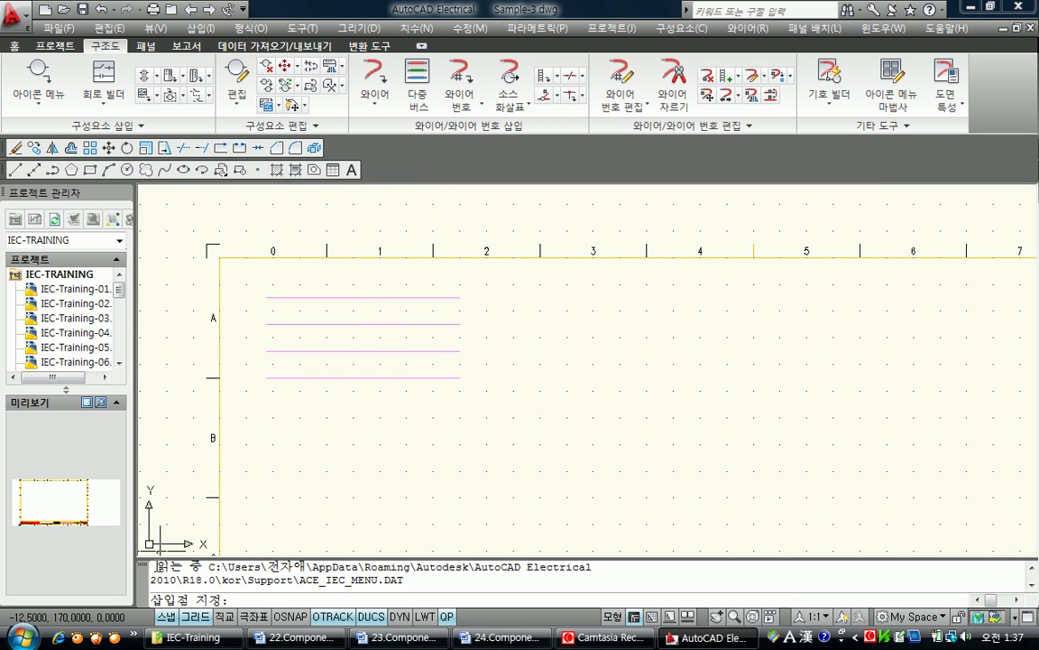
{"action": "left_click", "coordinate": [320, 296]}
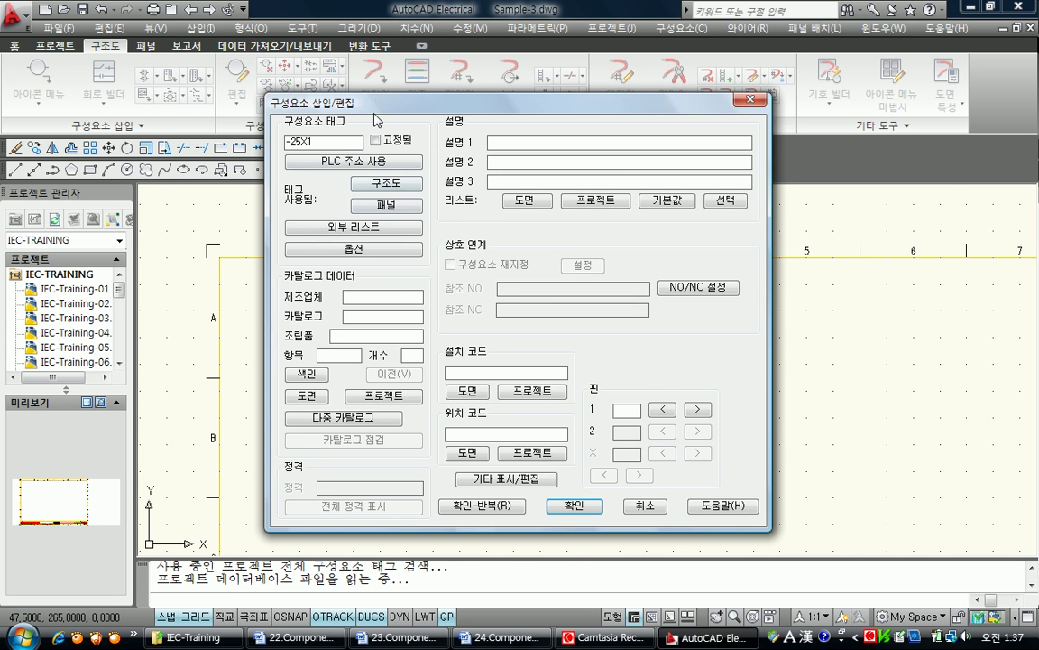
- Set the inserted connector's component tag to X1 and accept its properties
{"action": "left_click_drag", "start_coordinate": [379, 101], "coordinate": [597, 97]}
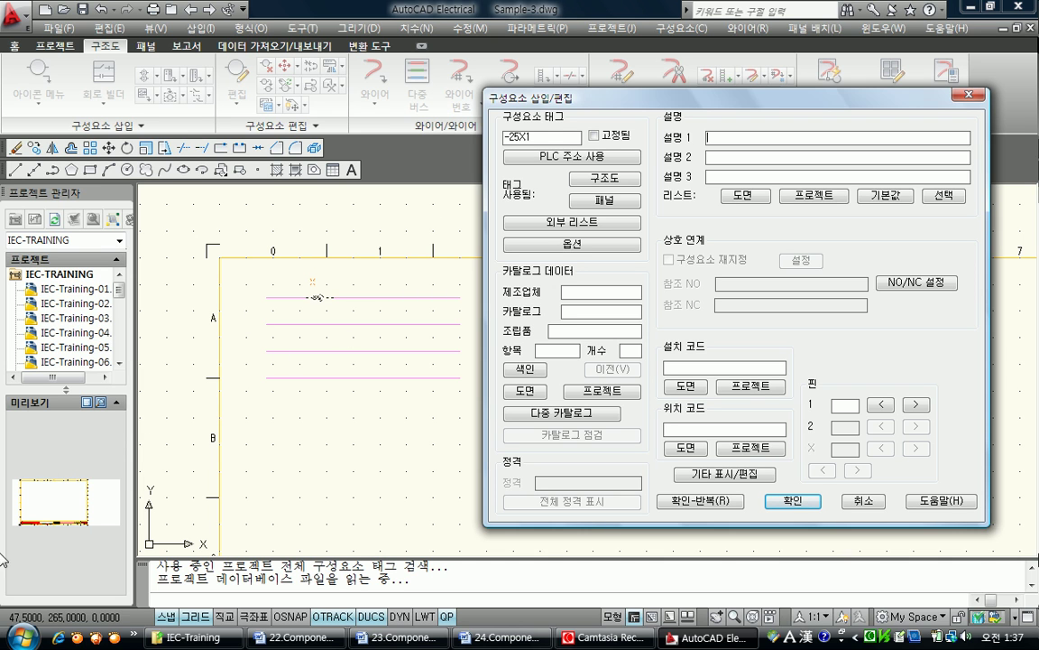
{"action": "double_click", "coordinate": [538, 137]}
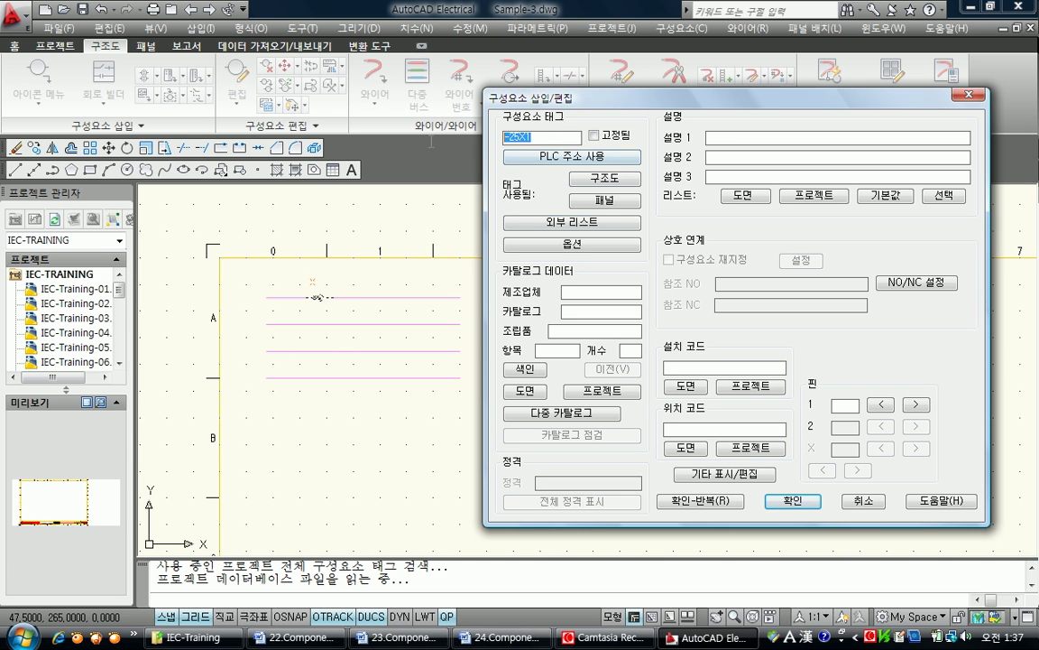
{"action": "type", "text": "X1"}
{"action": "left_click", "coordinate": [790, 502]}
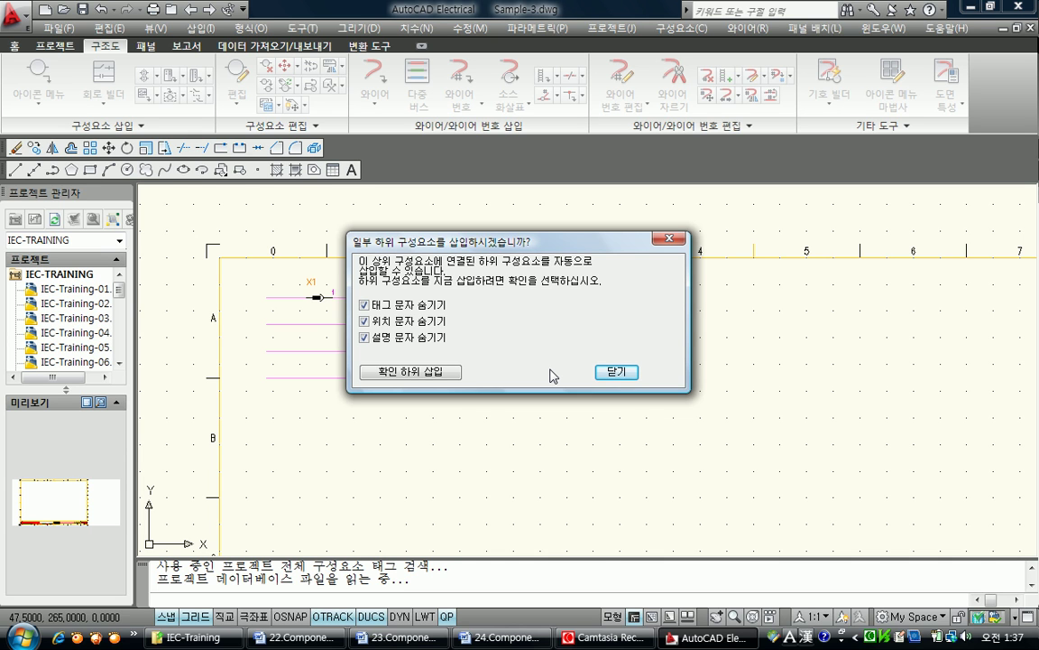
- Insert child connectors of X1 on the second, third and fourth wires with pins 2, 3 and 4, hiding tag, location and description text
{"action": "left_click", "coordinate": [425, 371]}
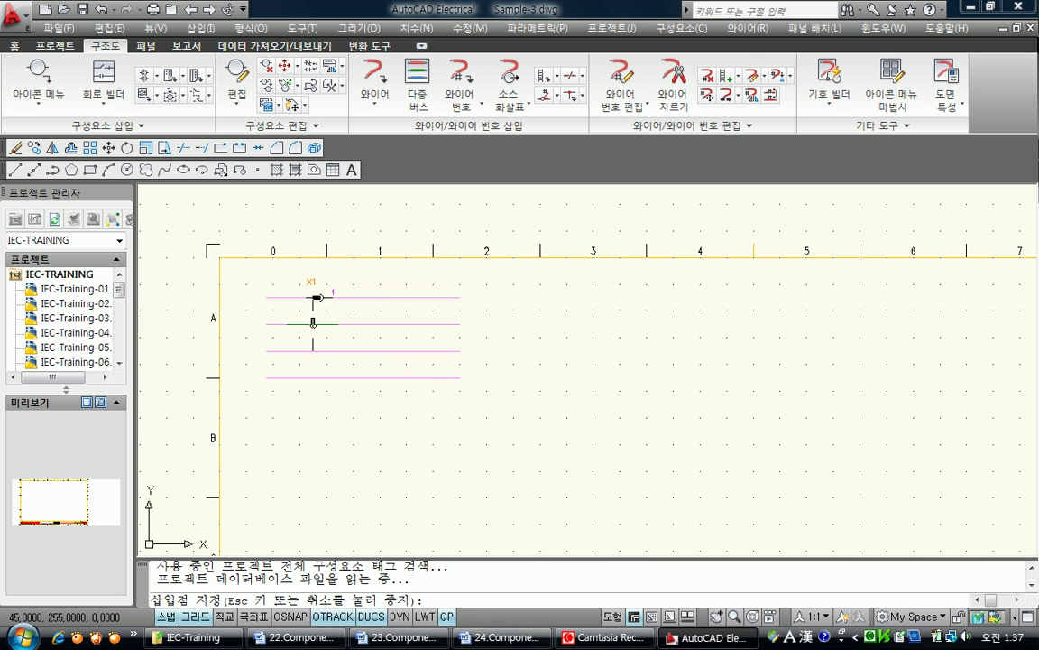
{"action": "left_click", "coordinate": [313, 323]}
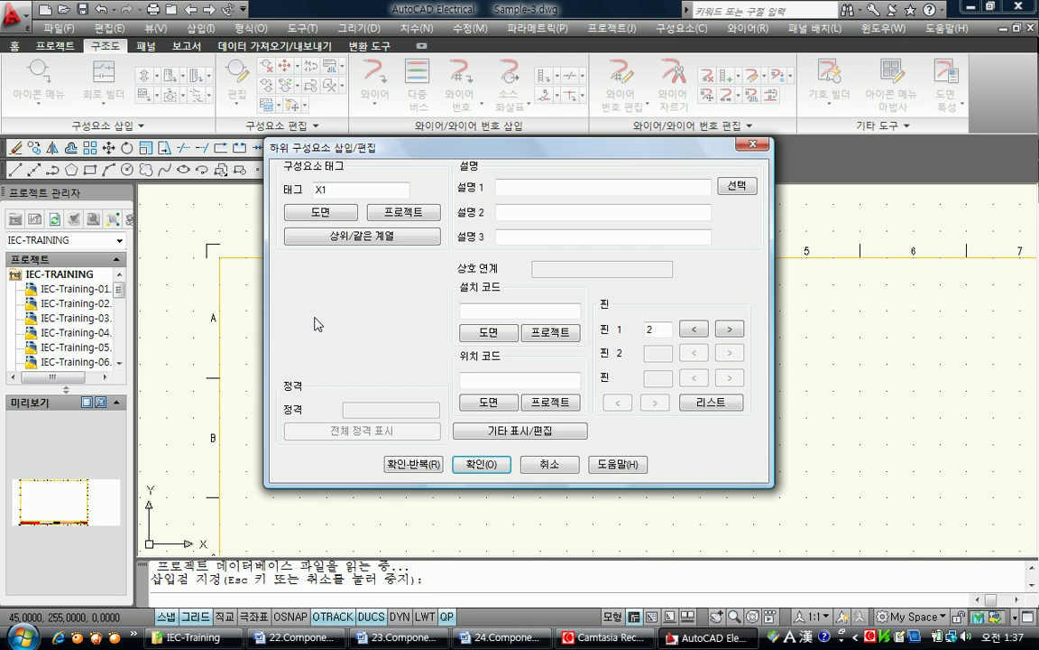
{"action": "left_click_drag", "start_coordinate": [415, 147], "coordinate": [558, 172]}
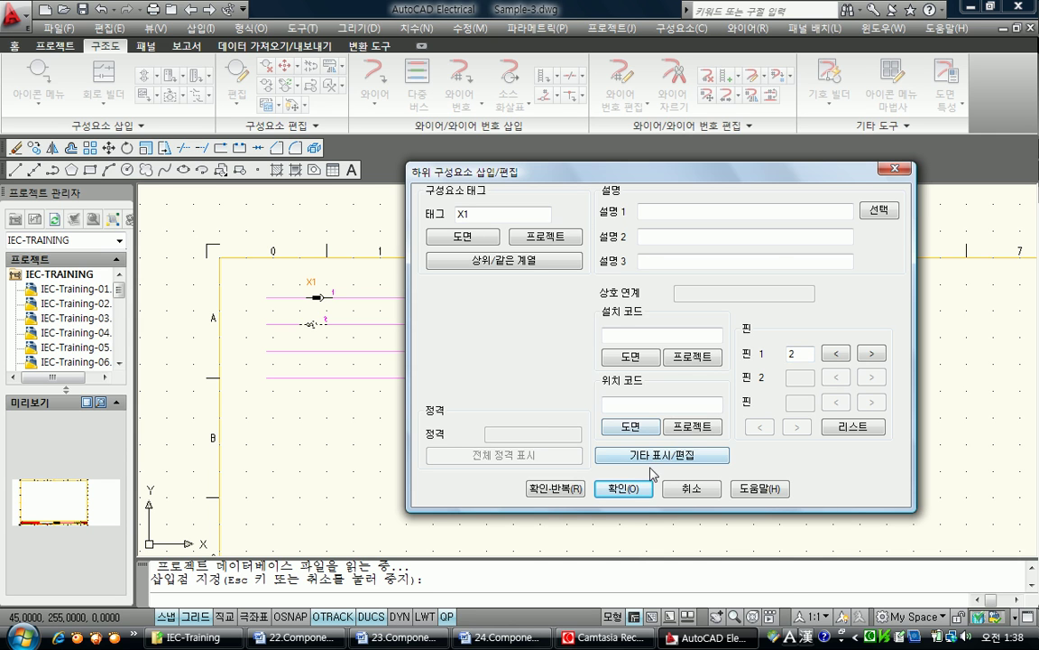
{"action": "left_click", "coordinate": [537, 485]}
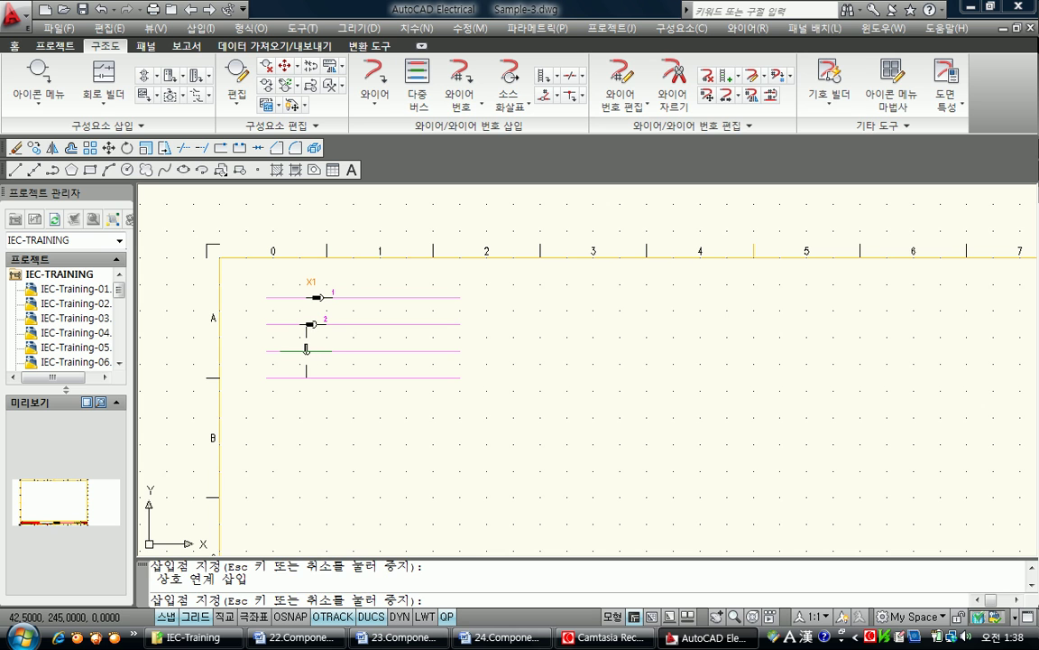
{"action": "left_click", "coordinate": [306, 350]}
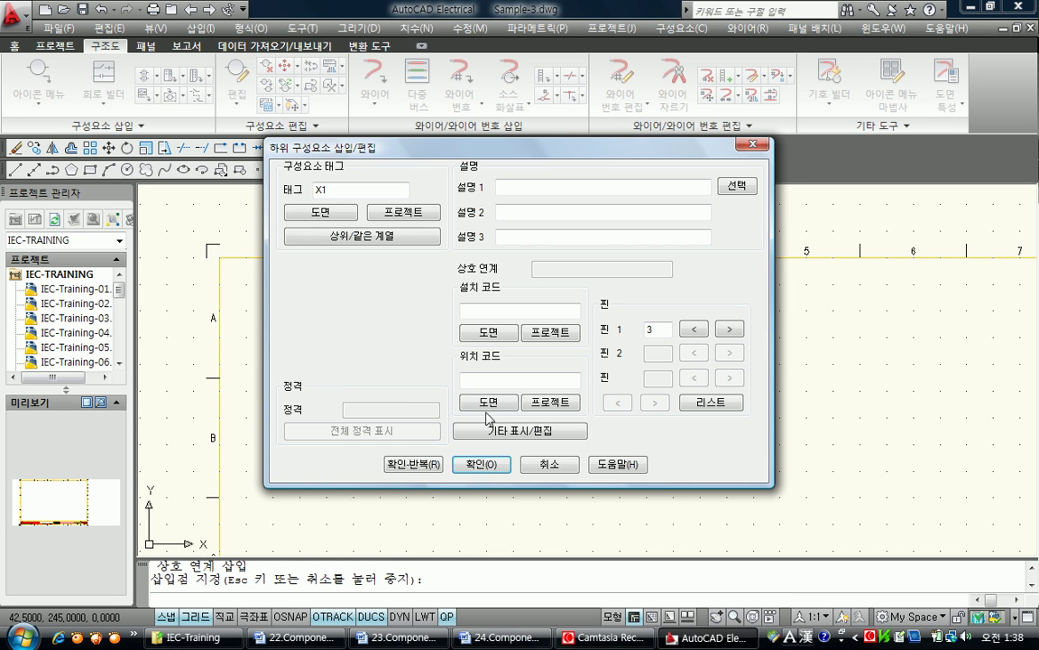
{"action": "left_click", "coordinate": [412, 463]}
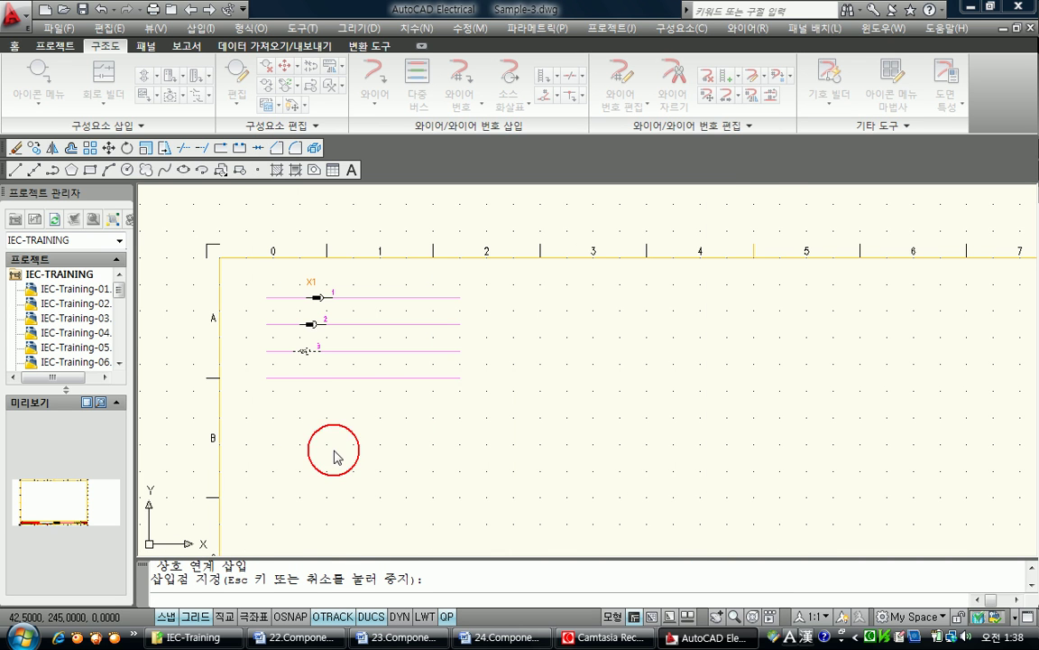
{"action": "left_click", "coordinate": [307, 378]}
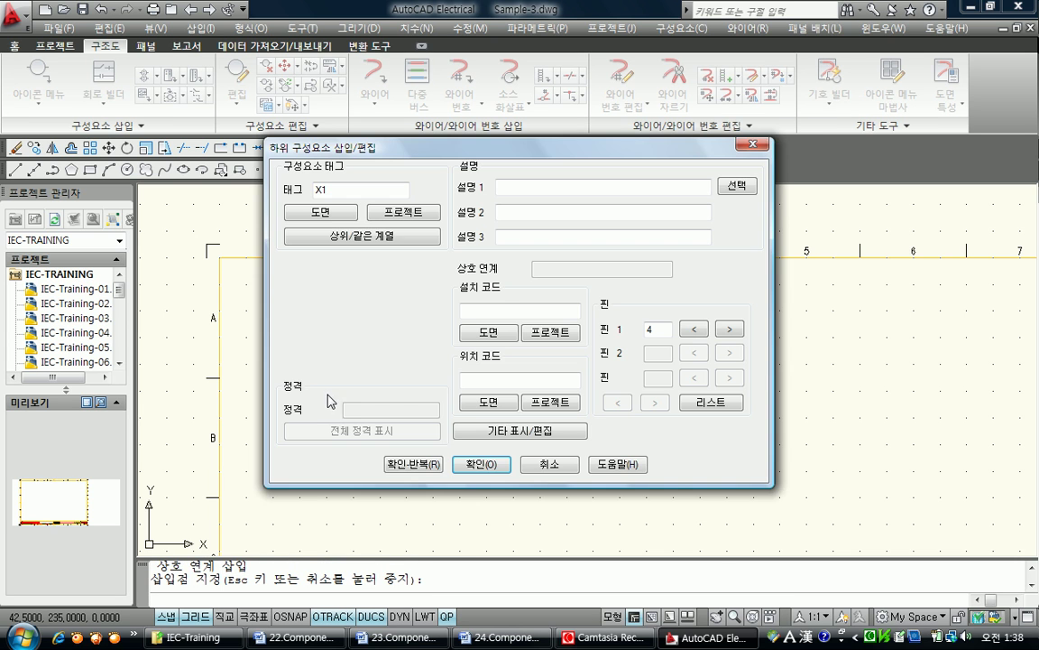
{"action": "left_click", "coordinate": [471, 462]}
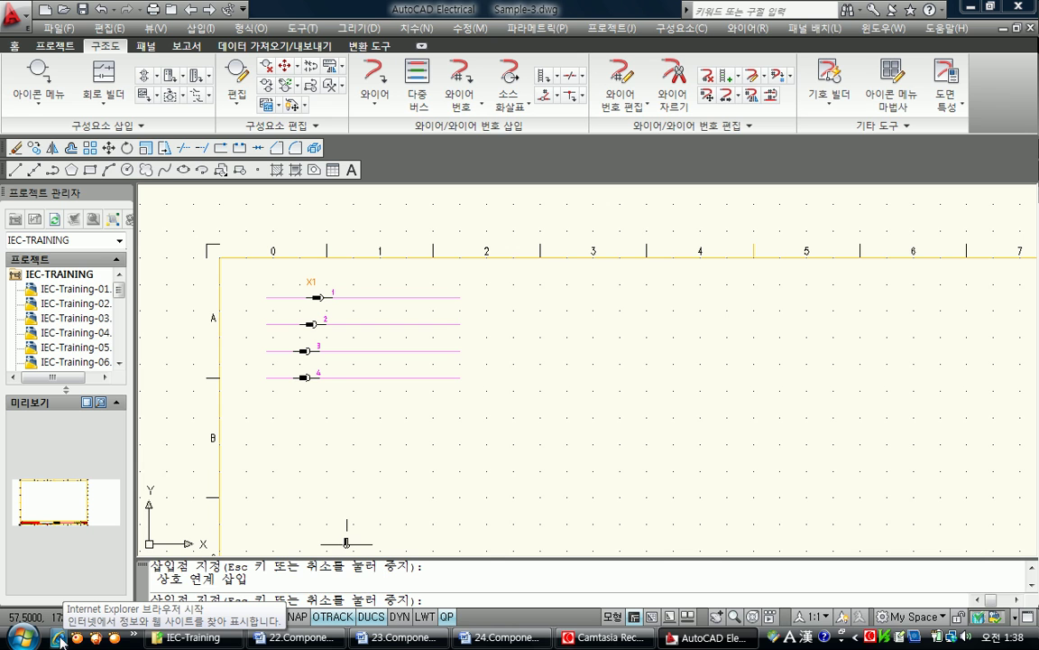
{"action": "key", "text": "Escape"}
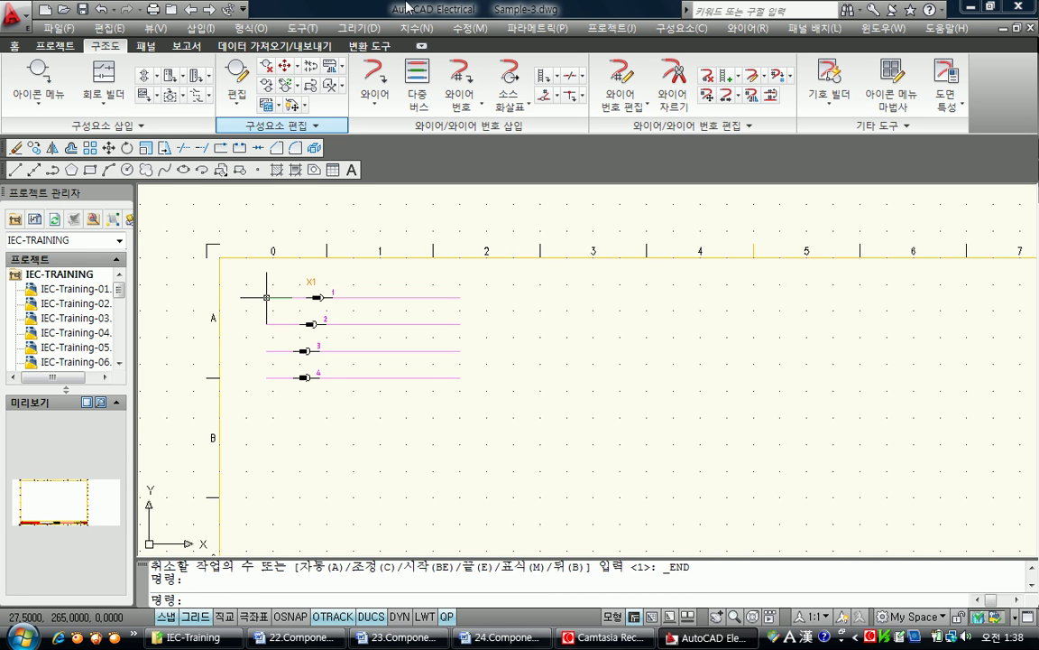
- Switch to the previous drawing of the project, Sample-2
{"action": "left_click", "coordinate": [374, 80]}
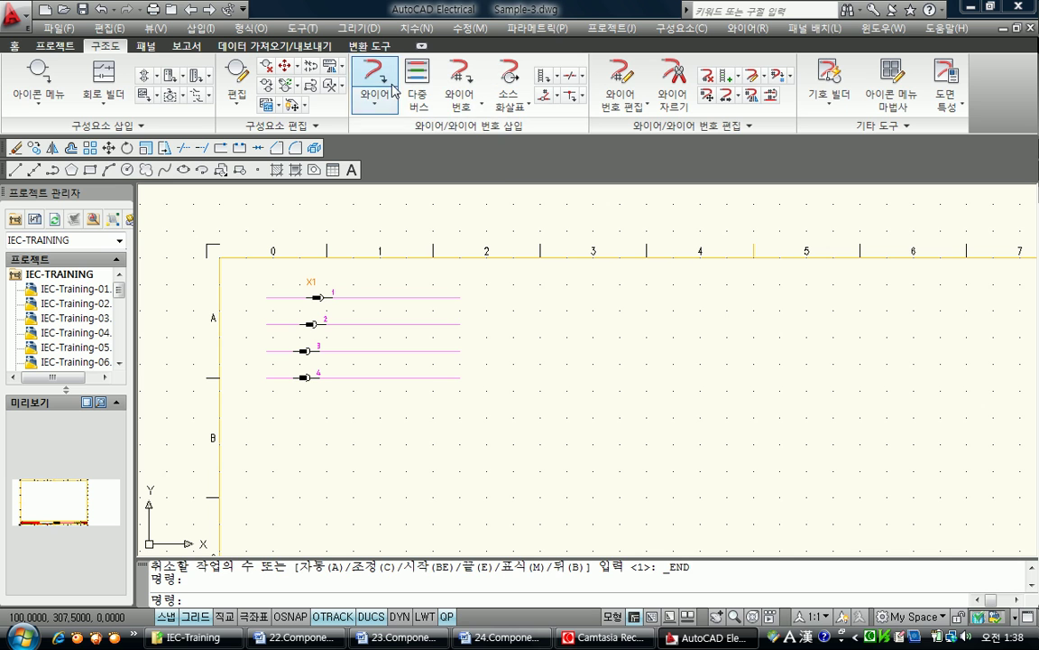
{"action": "scroll", "coordinate": [178, 61], "scroll_direction": "up", "scroll_amount": 1}
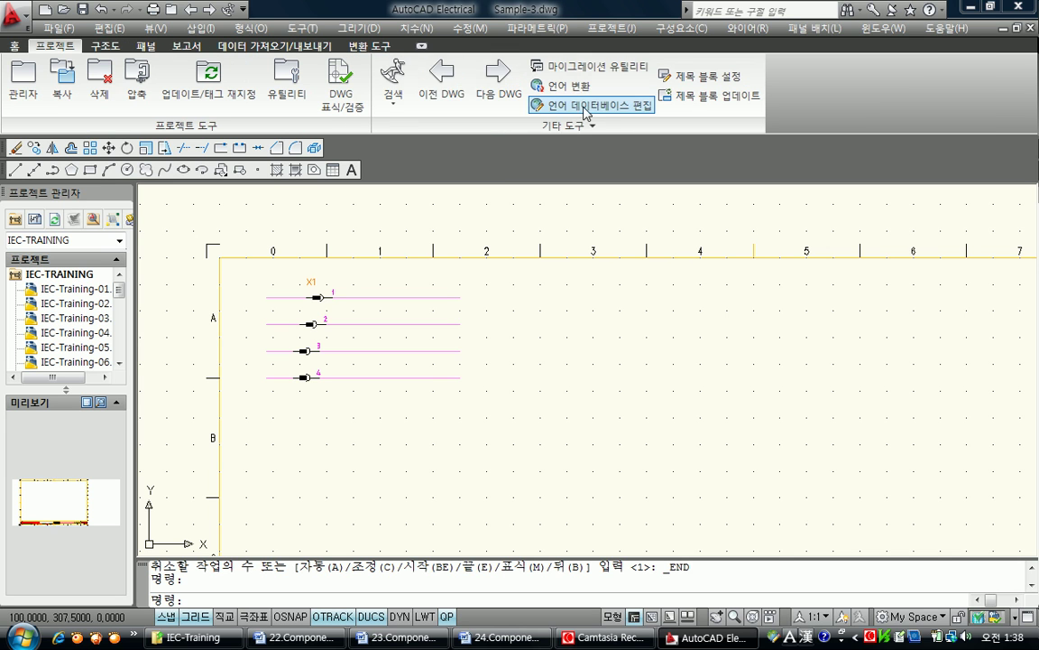
{"action": "left_click", "coordinate": [458, 112]}
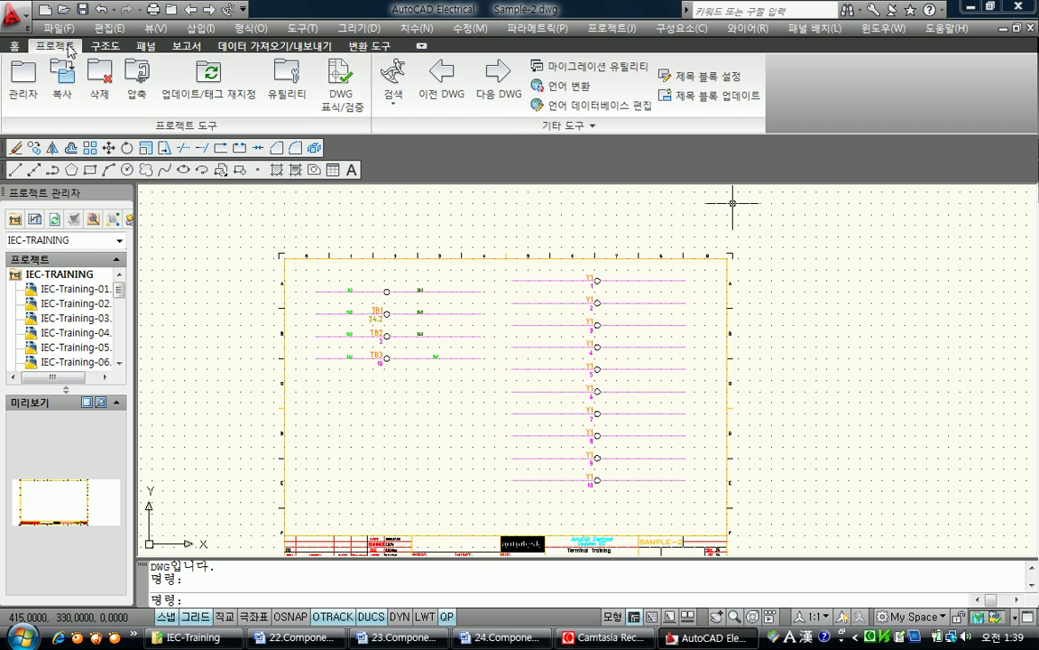
- Insert a child (2nd+) plug/jack connector with pin number, without wire number change, on the topmost Y1 wire, right of its terminal
{"action": "left_click", "coordinate": [106, 45]}
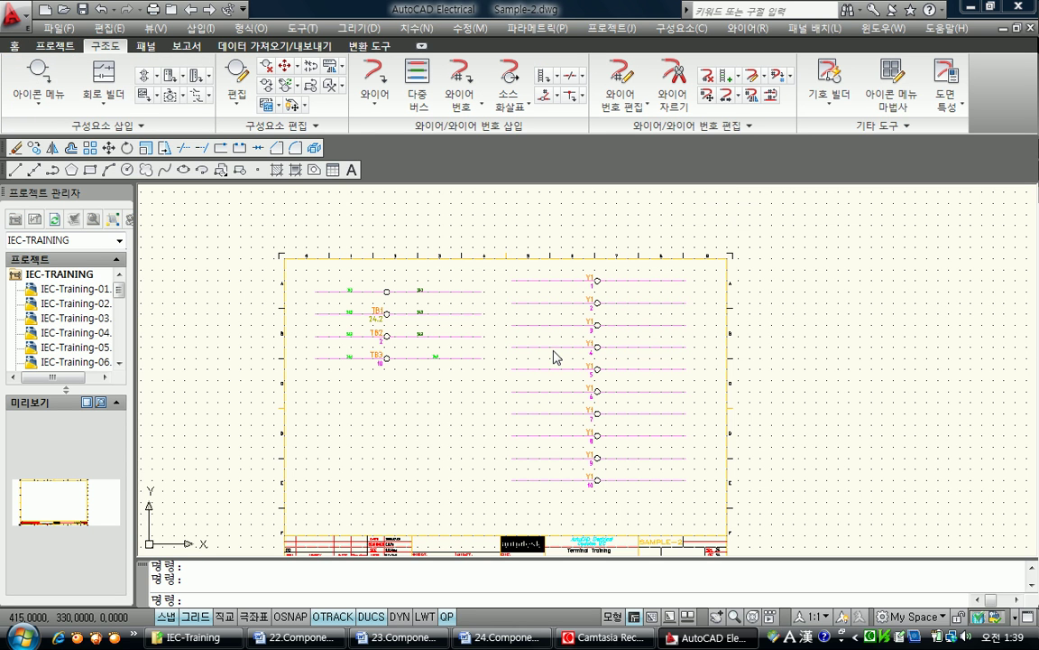
{"action": "left_click", "coordinate": [38, 76]}
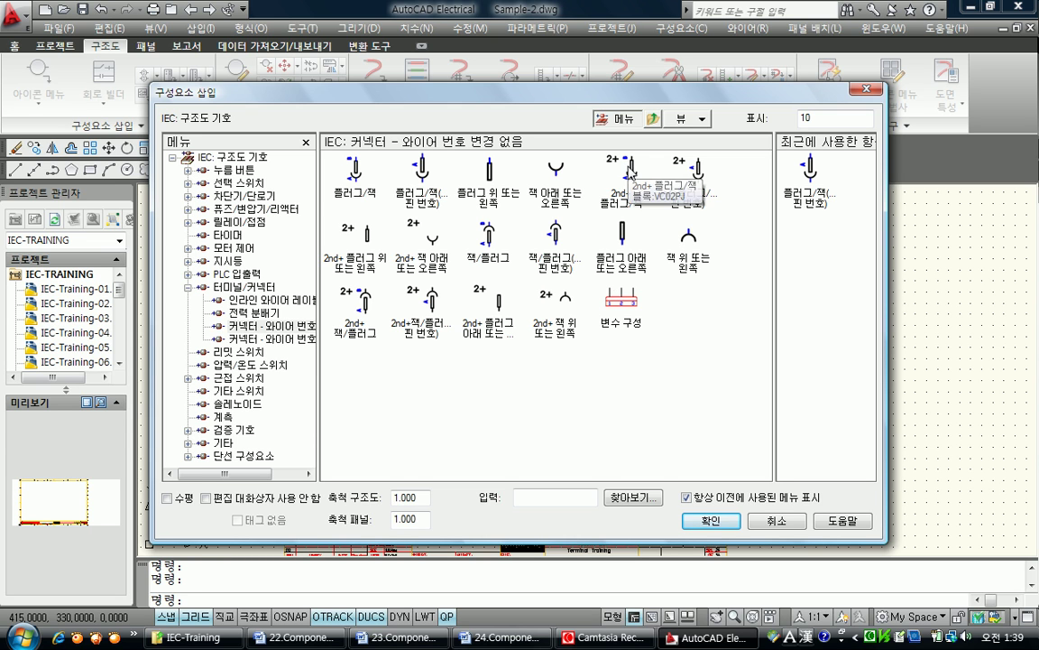
{"action": "left_click", "coordinate": [699, 171]}
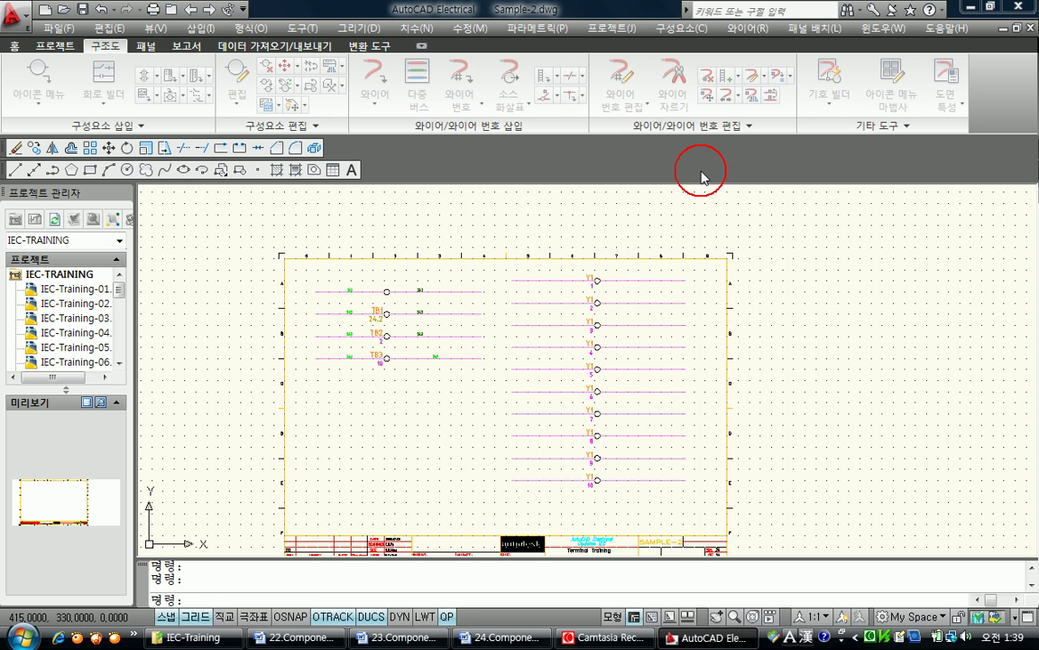
{"action": "left_click", "coordinate": [629, 279]}
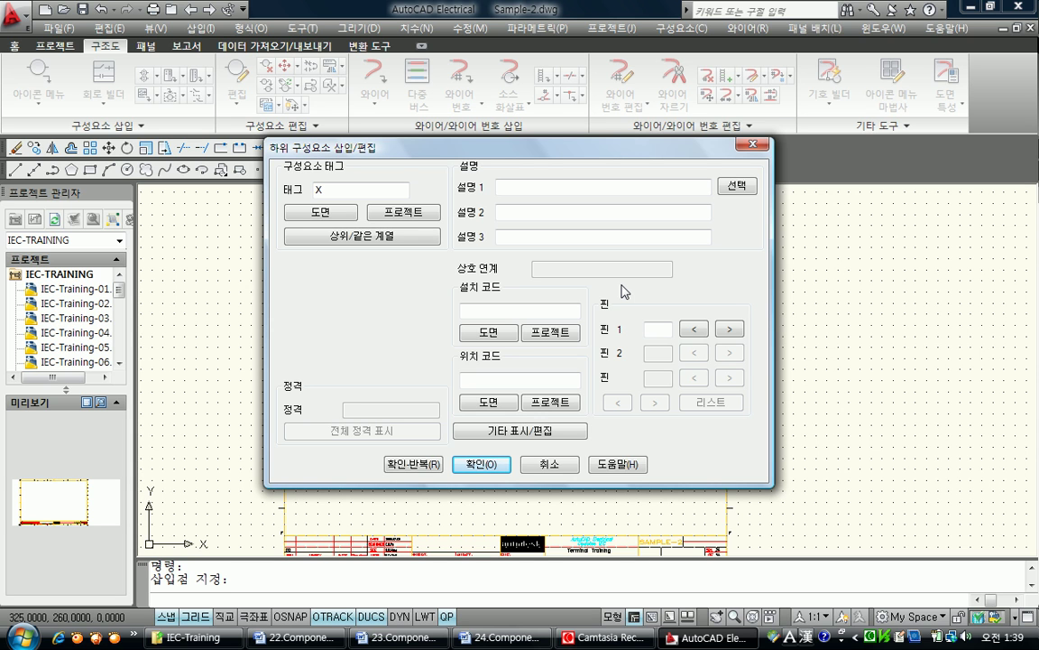
- Link the child connector to X1 from the project-wide component list and accept it with pin 5
{"action": "left_click", "coordinate": [397, 213]}
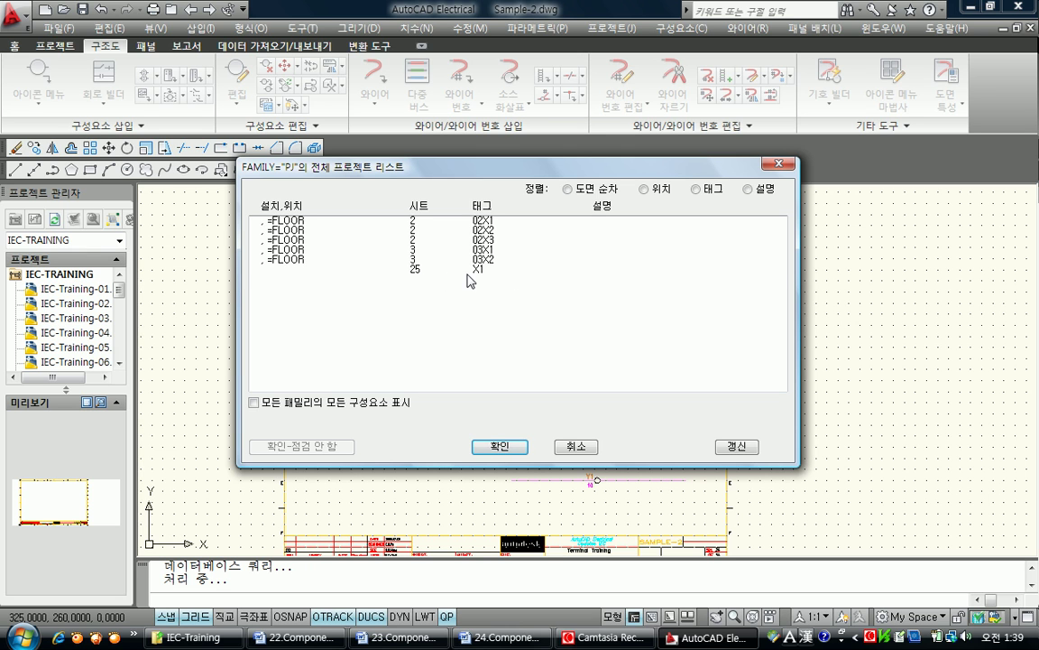
{"action": "left_click", "coordinate": [421, 268]}
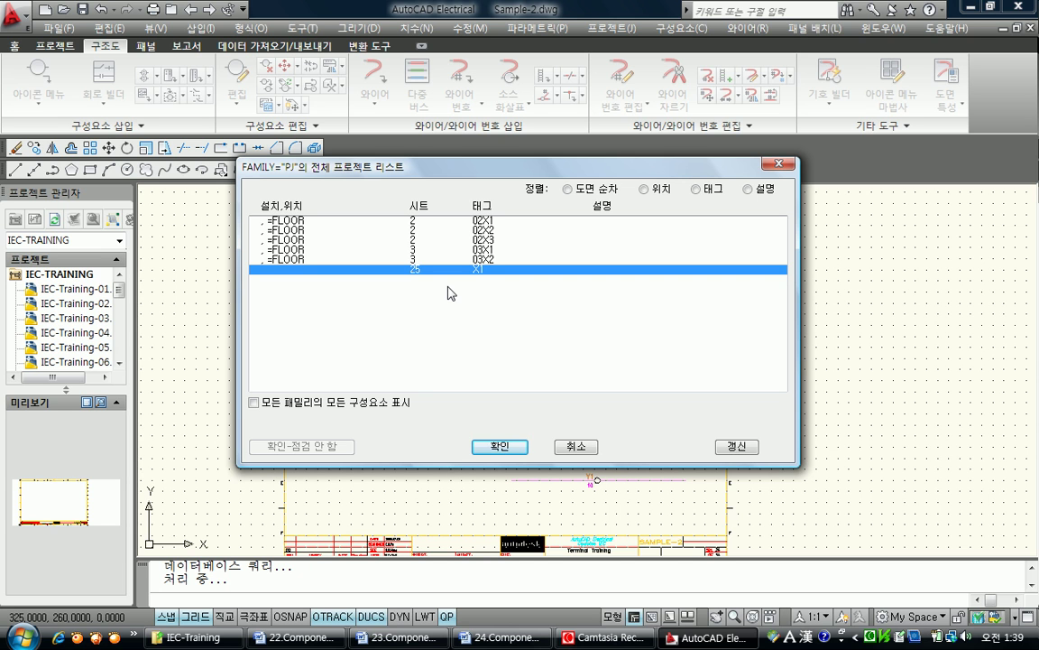
{"action": "left_click", "coordinate": [498, 446]}
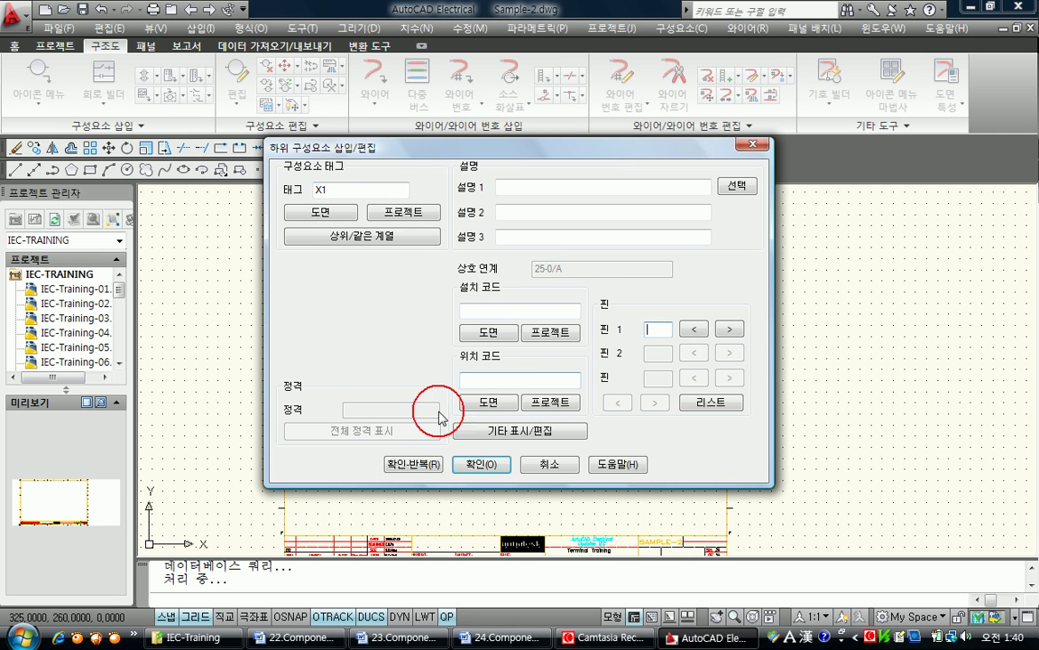
{"action": "left_click", "coordinate": [479, 463]}
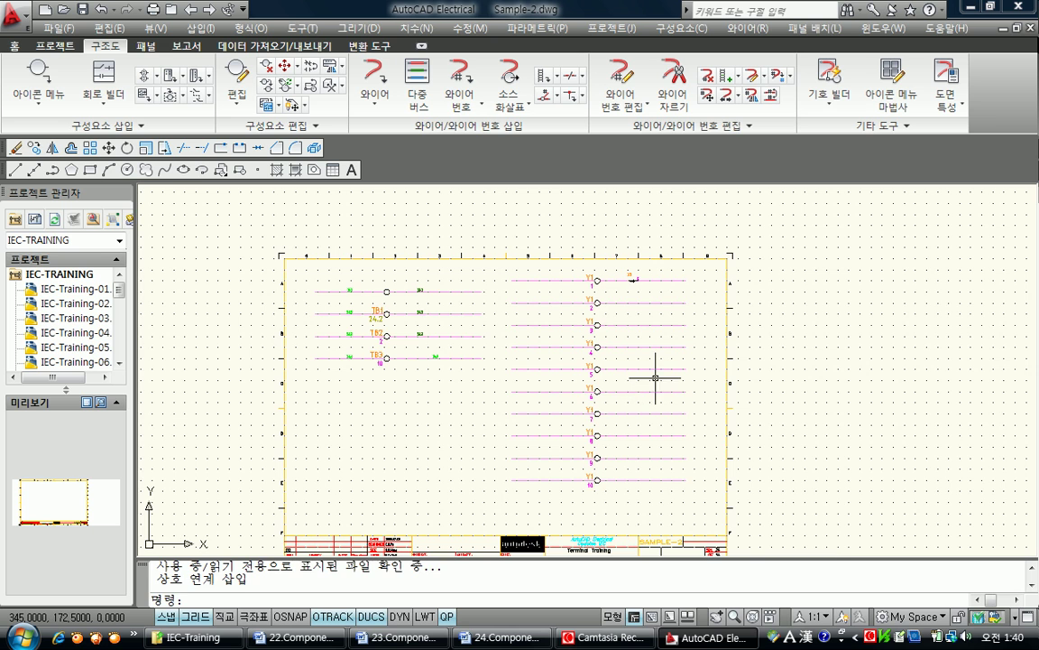
{"action": "scroll", "coordinate": [656, 301], "scroll_direction": "up", "scroll_amount": 5}
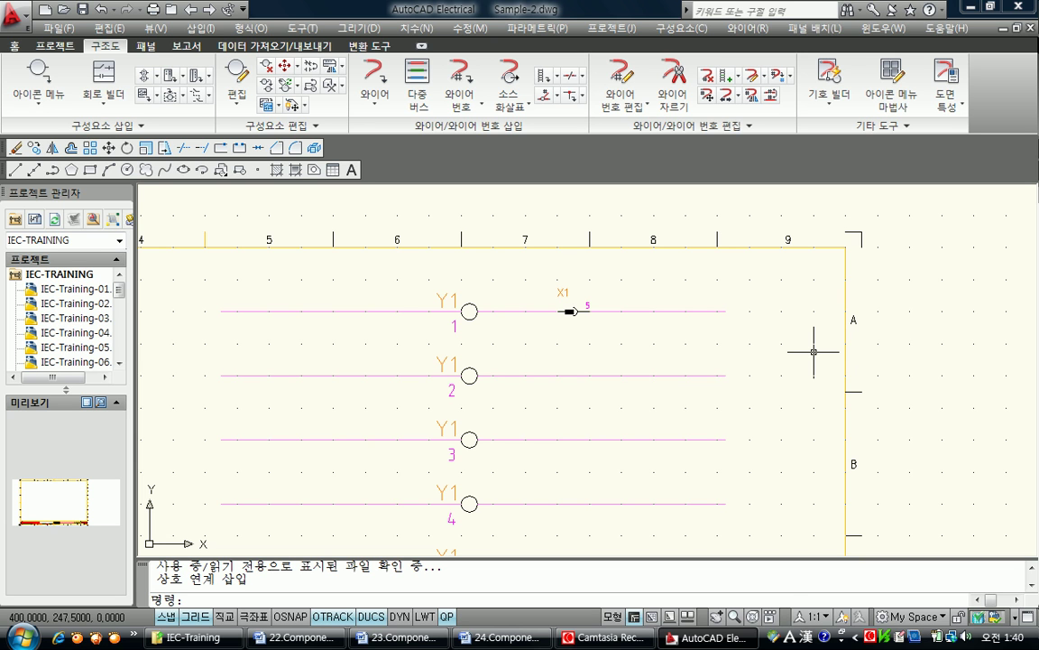
- Draw a horizontal multiple wire bus of three wires, spaced 10 apart, in the empty area below the TB3 wire
{"action": "scroll", "coordinate": [591, 377], "scroll_direction": "down", "scroll_amount": 6}
{"action": "scroll", "coordinate": [485, 428], "scroll_direction": "up", "scroll_amount": 4}
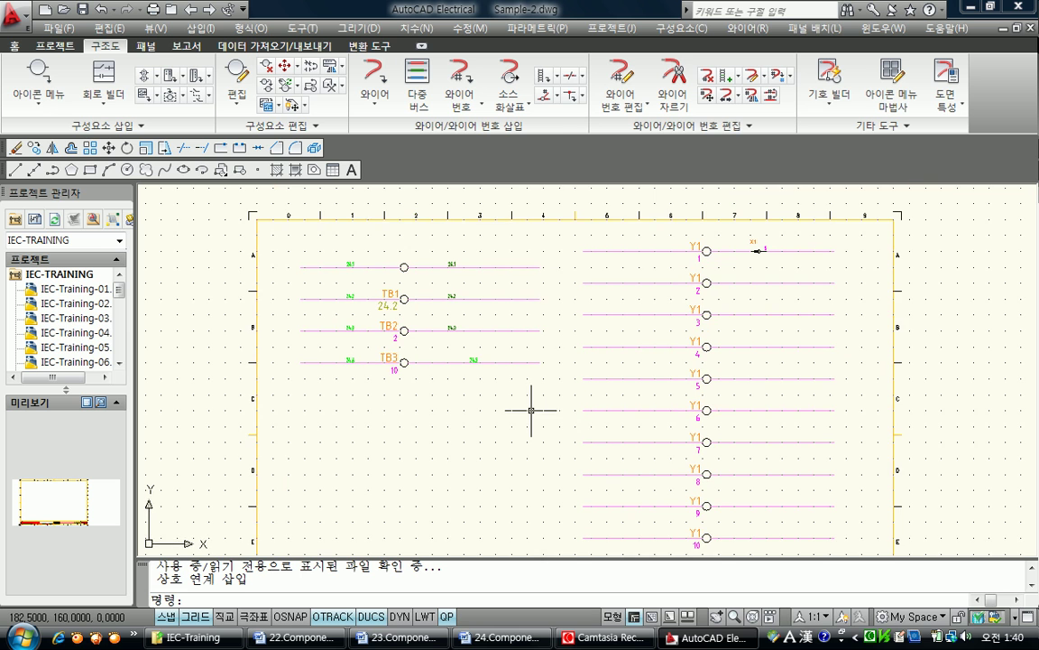
{"action": "middle_click_drag", "start_coordinate": [531, 409], "coordinate": [528, 374]}
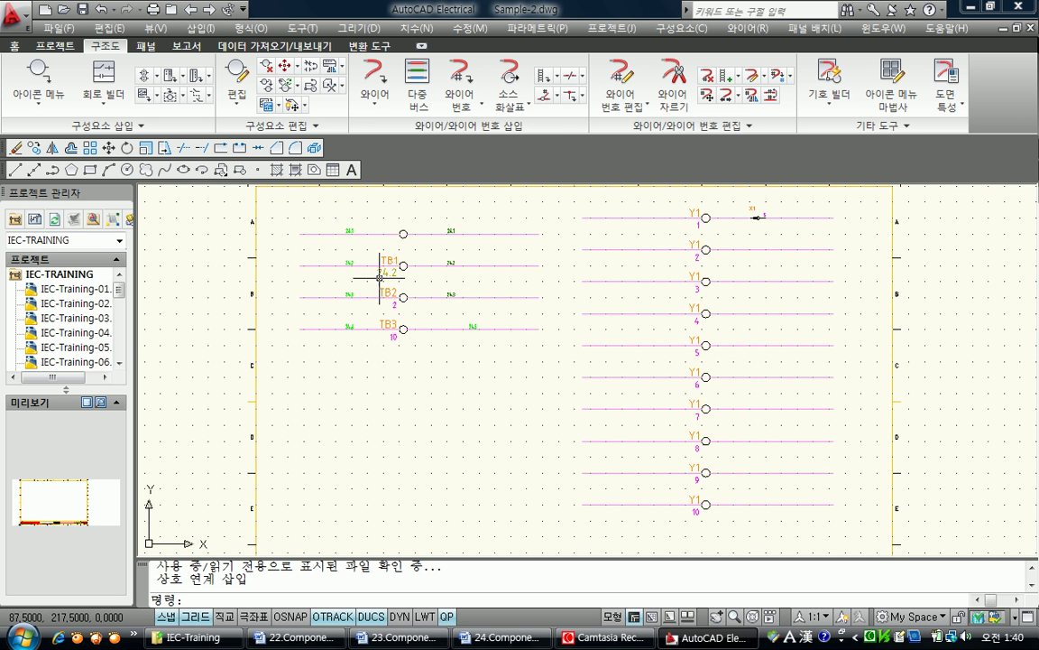
{"action": "left_click", "coordinate": [420, 78]}
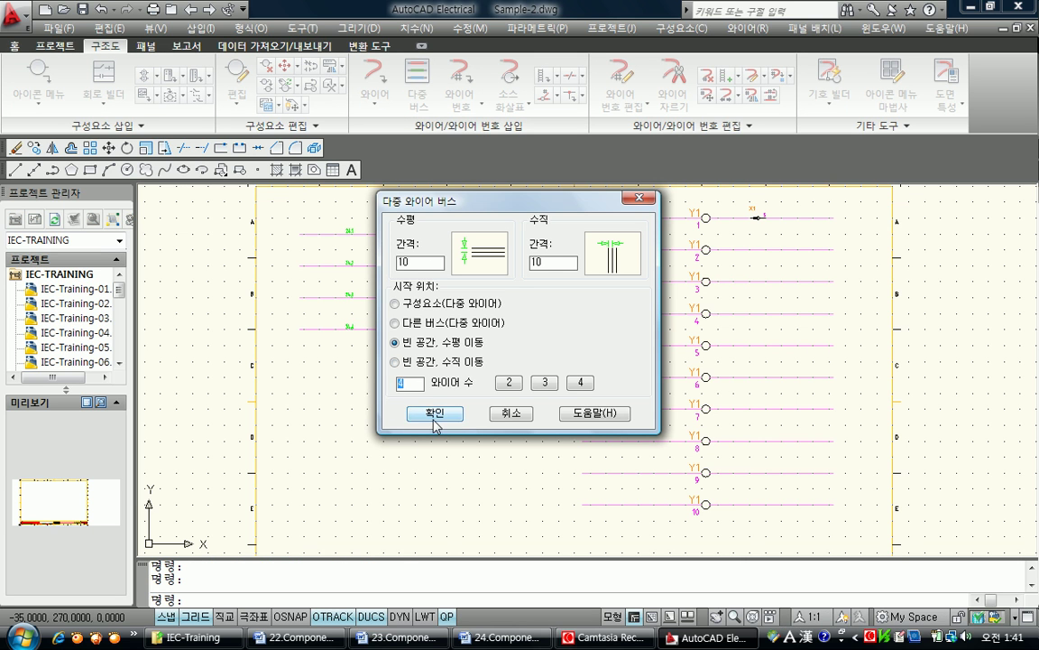
{"action": "left_click", "coordinate": [412, 384]}
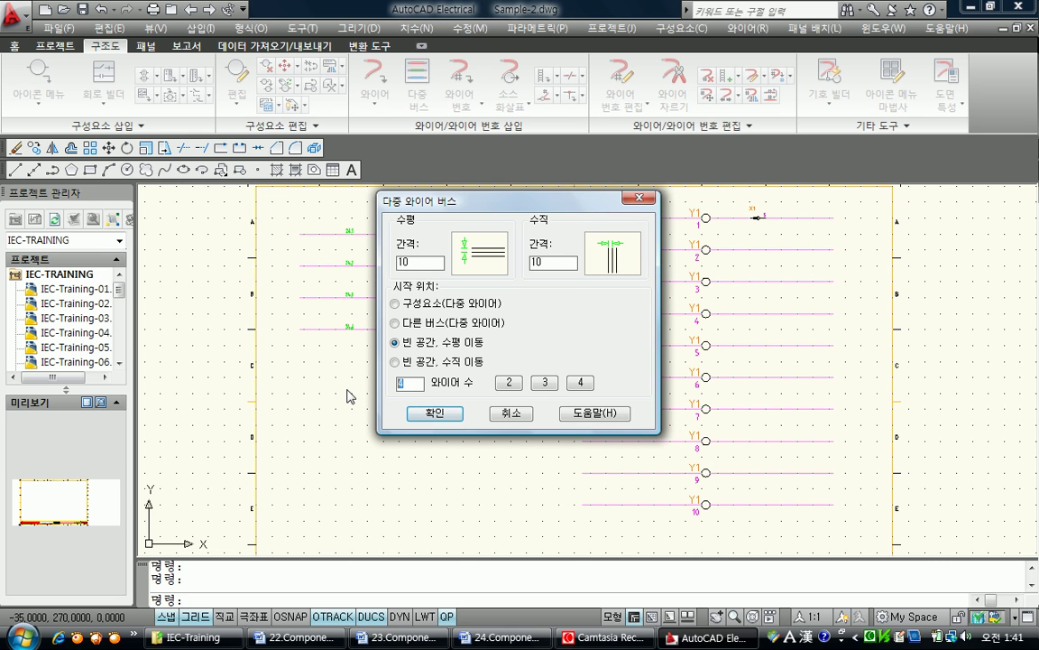
{"action": "left_click", "coordinate": [435, 412]}
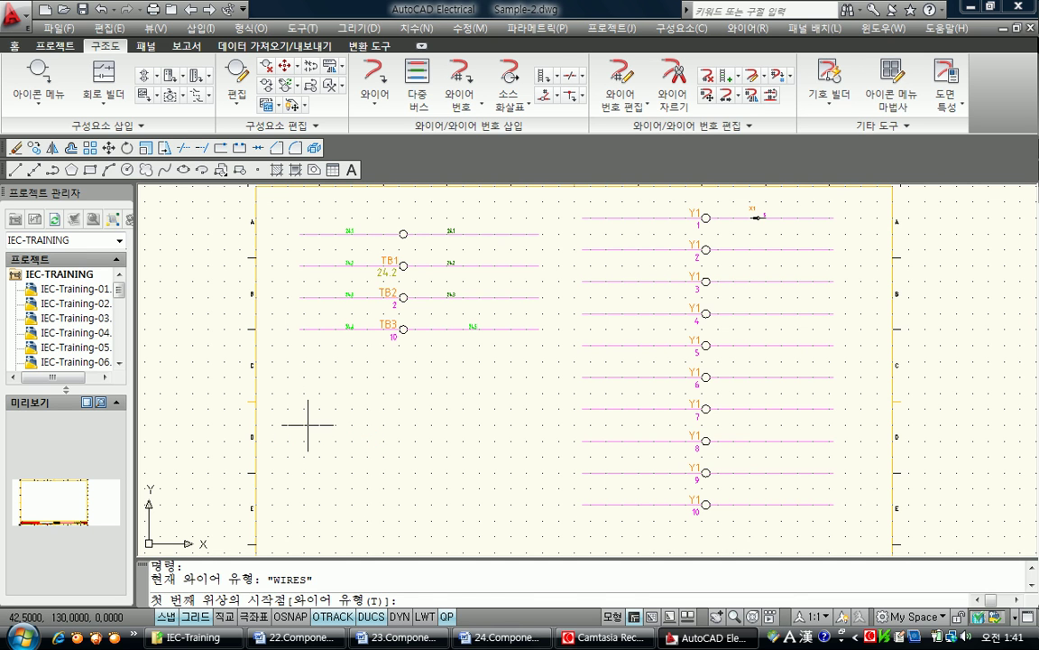
{"action": "left_click", "coordinate": [306, 424]}
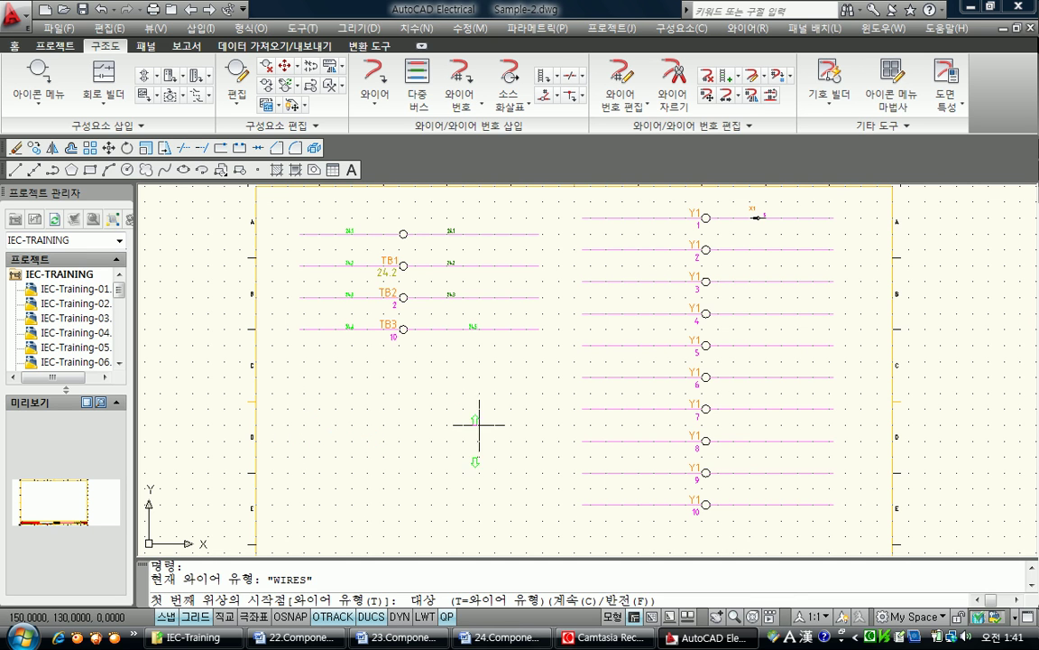
{"action": "left_click", "coordinate": [538, 438]}
{"action": "key", "text": "Escape"}
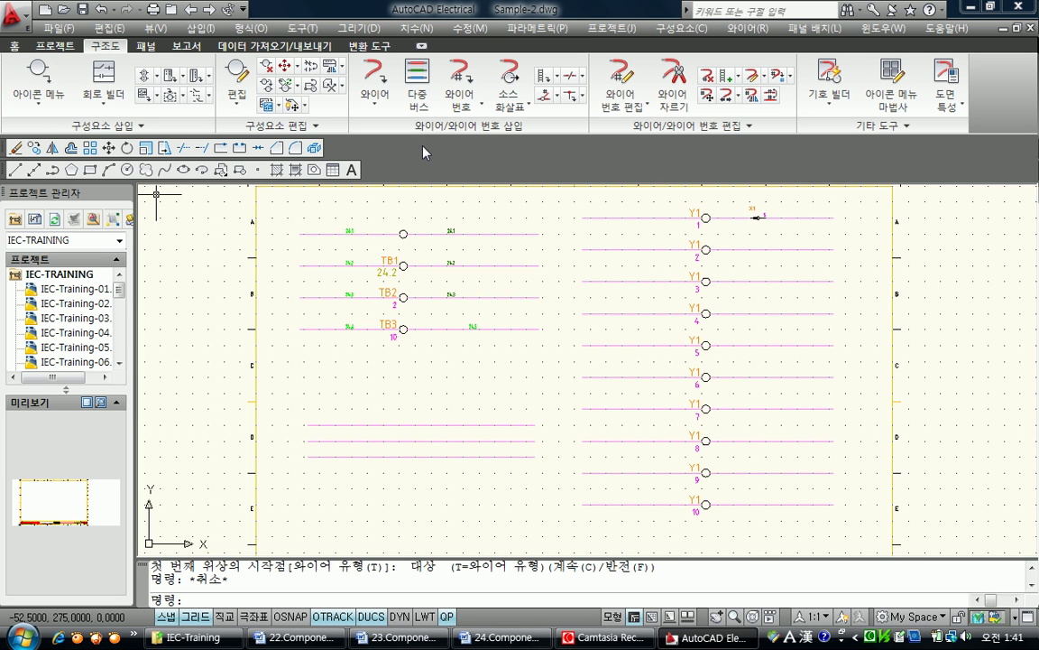
- Set up a connector insertion with 4 pins, pin spacing 10 and pins placed at wire crossings, inserting all pins
{"action": "left_click", "coordinate": [196, 79]}
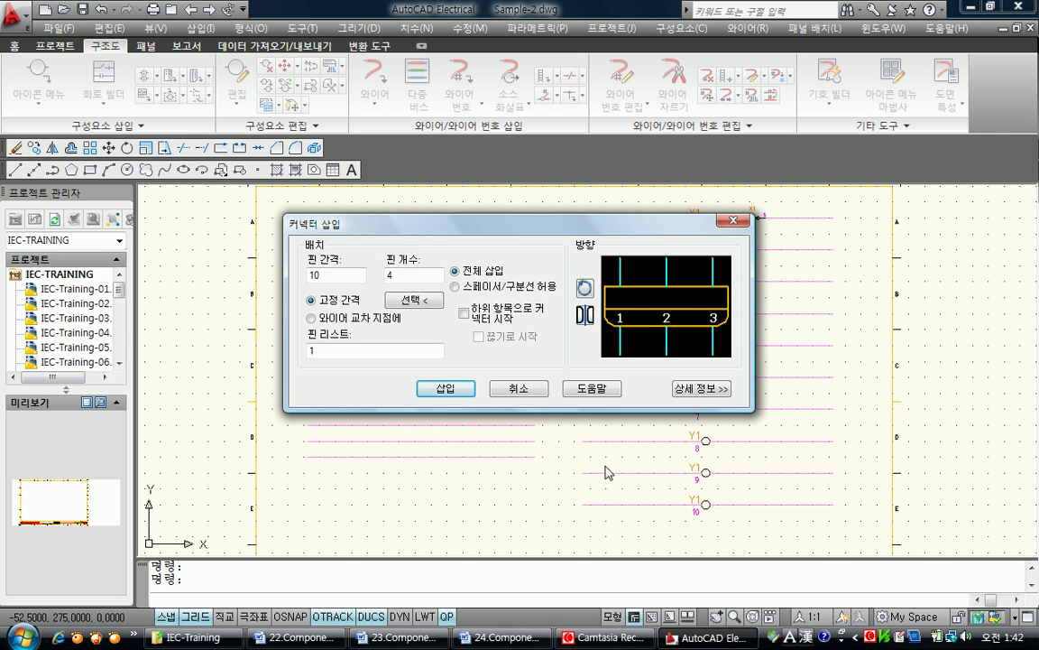
{"action": "left_click_drag", "start_coordinate": [461, 224], "coordinate": [650, 234]}
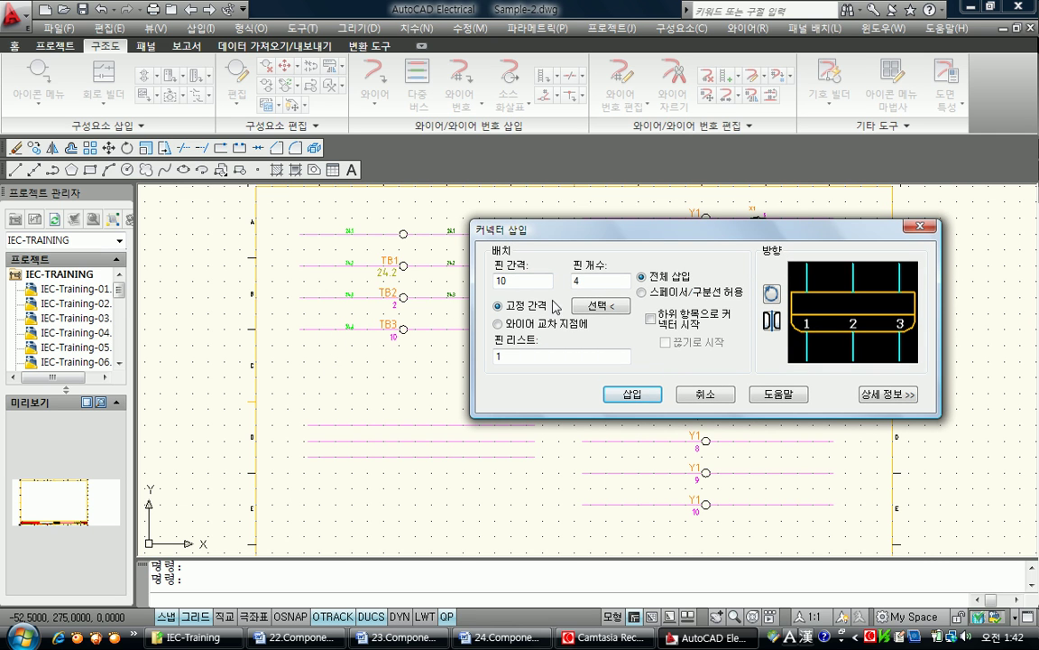
{"action": "left_click", "coordinate": [523, 280]}
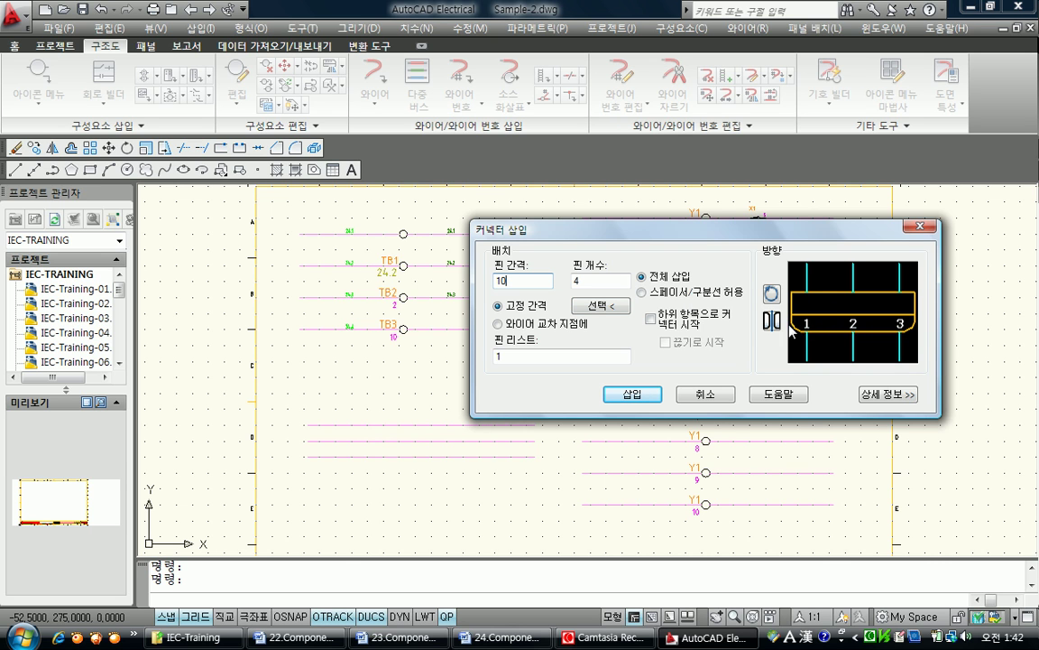
{"action": "left_click", "coordinate": [520, 327]}
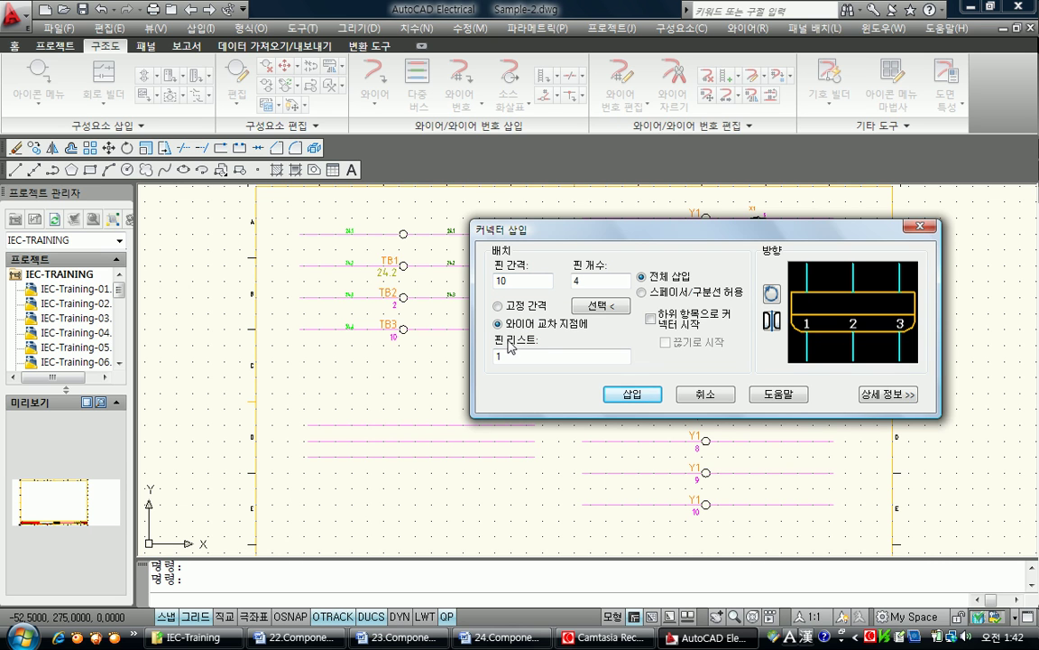
{"action": "double_click", "coordinate": [586, 280]}
{"action": "left_click", "coordinate": [669, 280]}
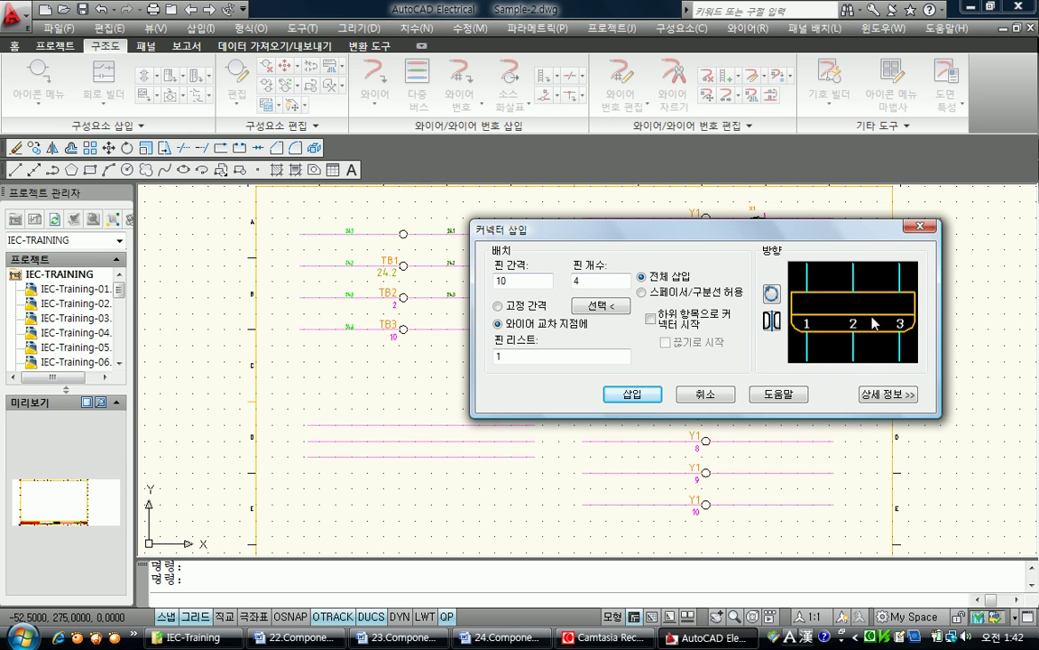
- Rotate and flip the connector preview, leaving it vertical with the plug on the left side
{"action": "left_click", "coordinate": [772, 294]}
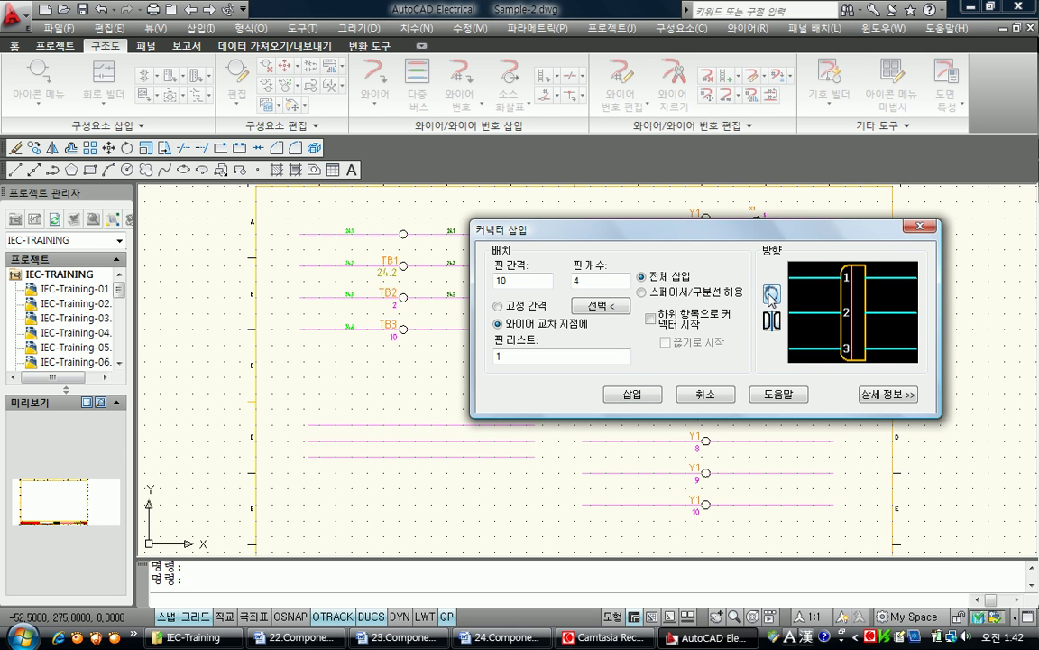
{"action": "left_click", "coordinate": [770, 296]}
{"action": "left_click", "coordinate": [770, 295]}
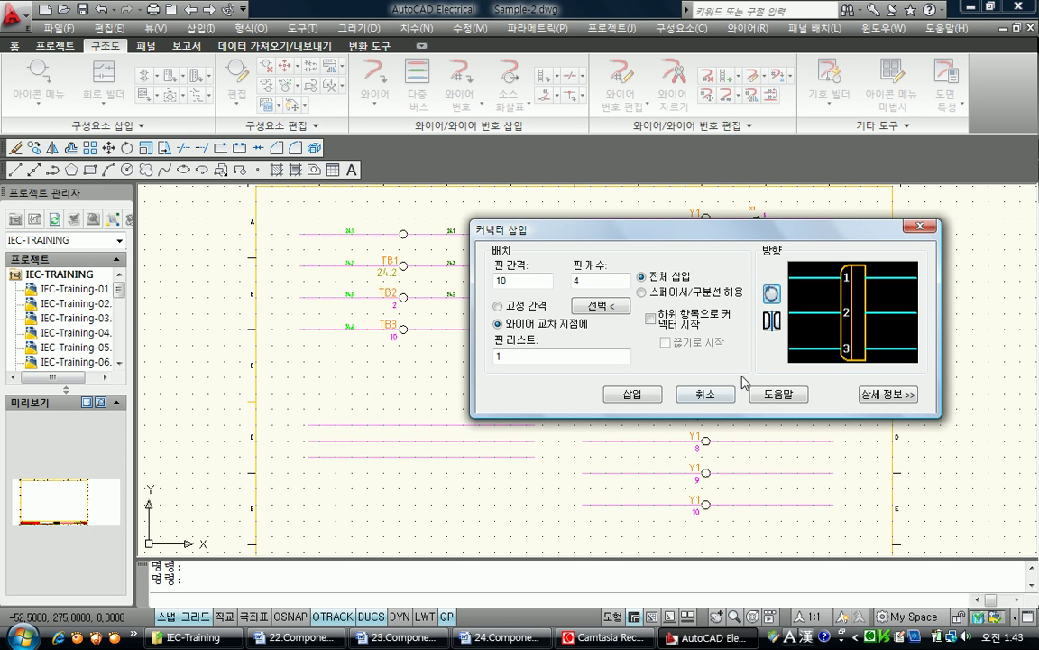
{"action": "left_click", "coordinate": [773, 322]}
{"action": "left_click", "coordinate": [773, 323]}
{"action": "left_click", "coordinate": [773, 323]}
{"action": "left_click", "coordinate": [773, 323]}
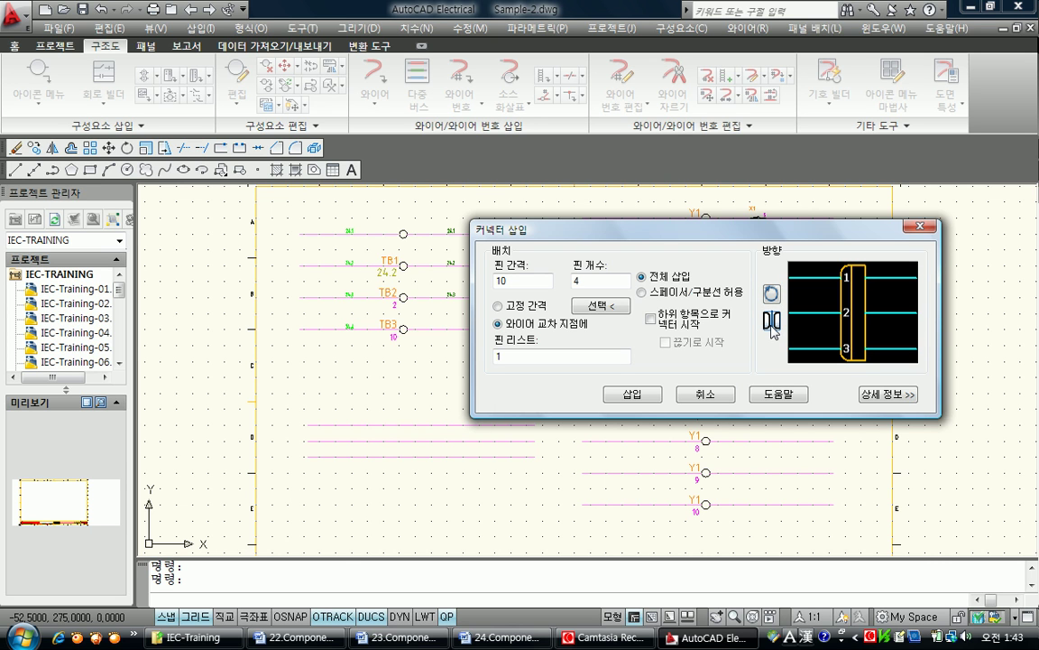
- Expand the connector details, preview the plug-only and receptacle-only types, and return to the plug/receptacle combination
{"action": "left_click", "coordinate": [889, 394]}
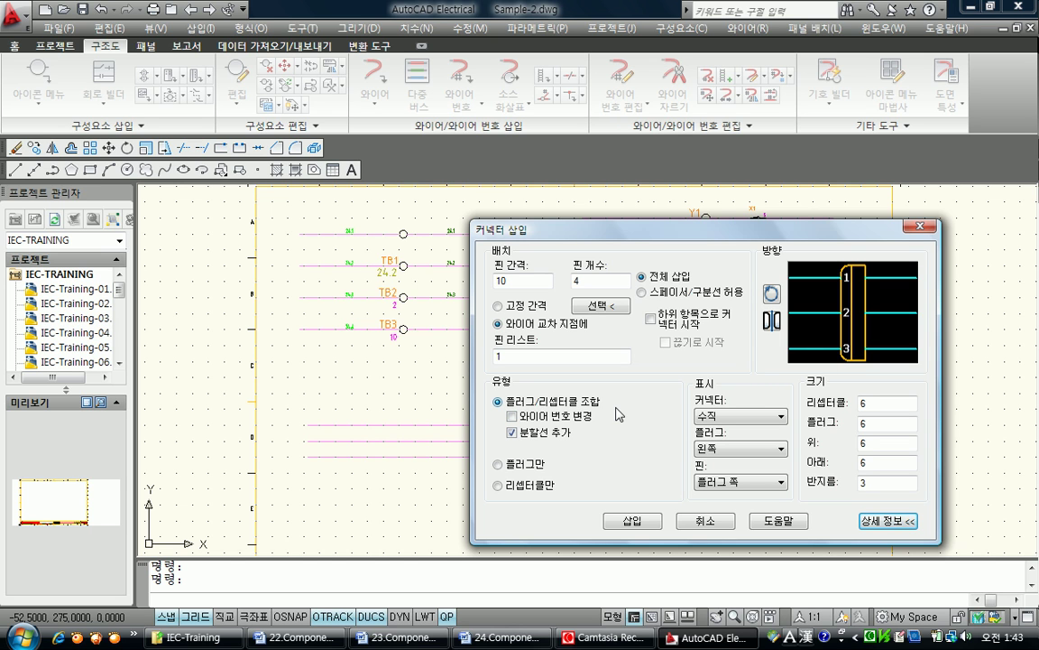
{"action": "left_click", "coordinate": [504, 464]}
{"action": "left_click", "coordinate": [498, 485]}
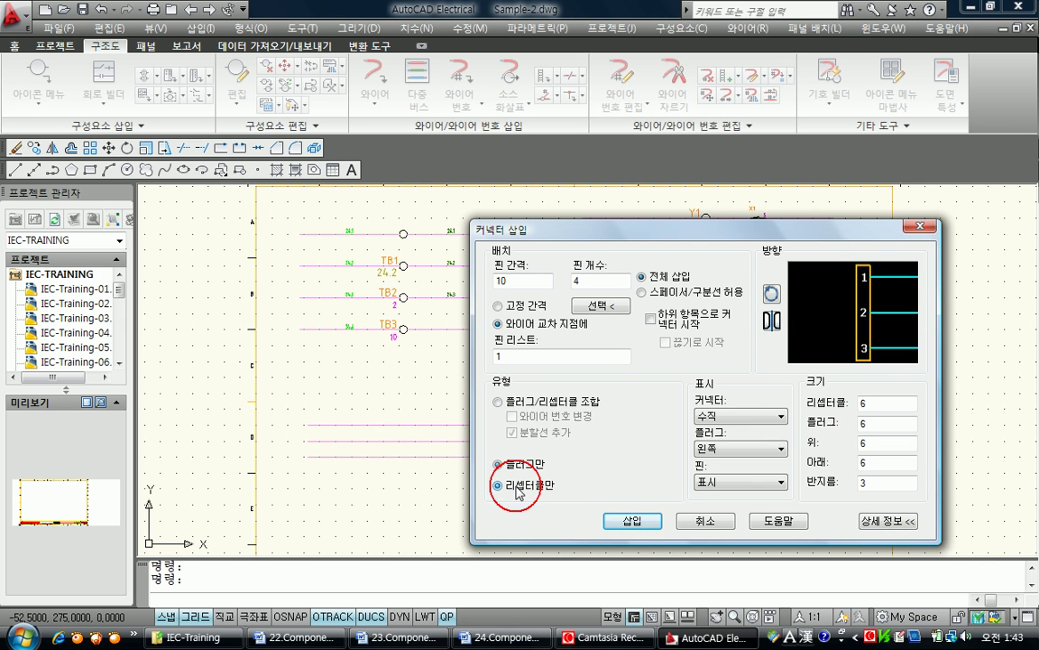
{"action": "left_click", "coordinate": [515, 402]}
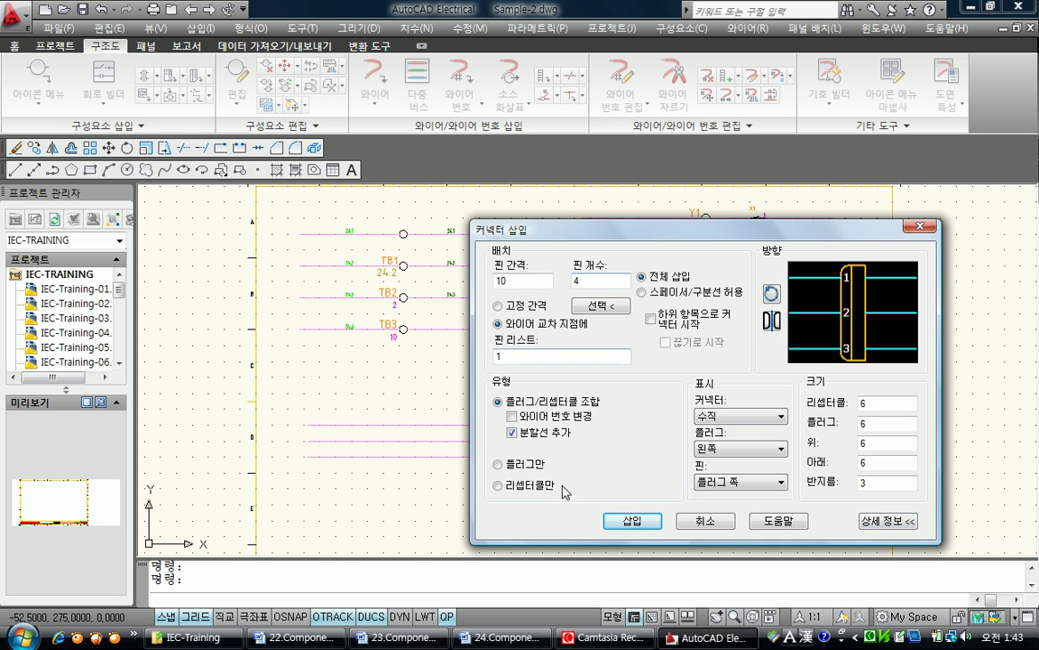
- Place the 4-pin connector near the left wire ends, spanning the TB3 wire and the three bus wires below it
{"action": "left_click", "coordinate": [629, 522]}
{"action": "left_click", "coordinate": [482, 441]}
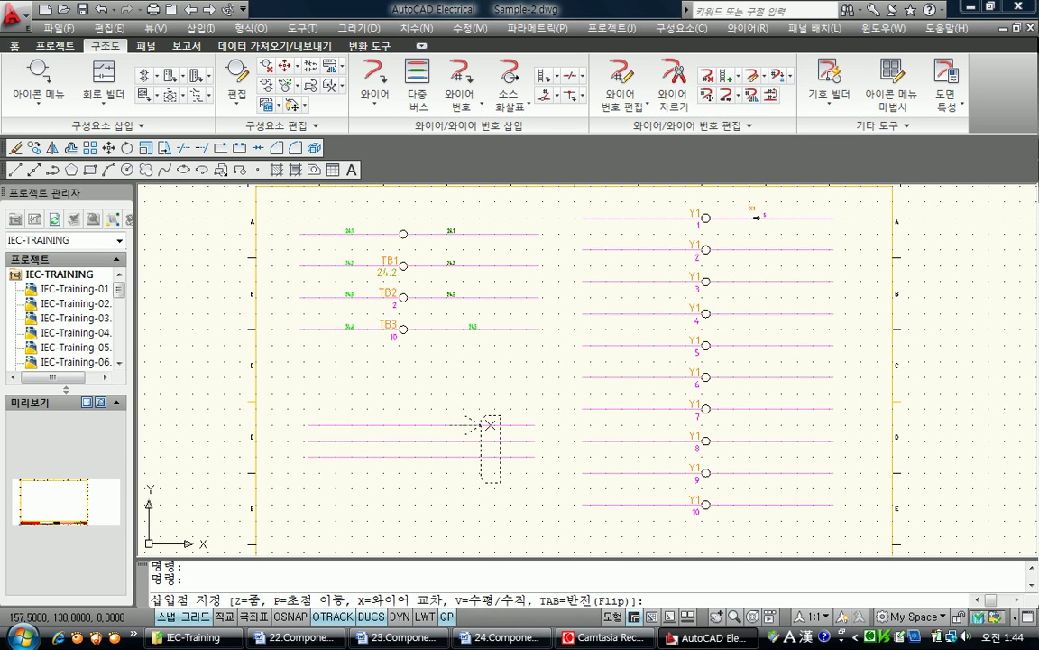
{"action": "left_click", "coordinate": [330, 328]}
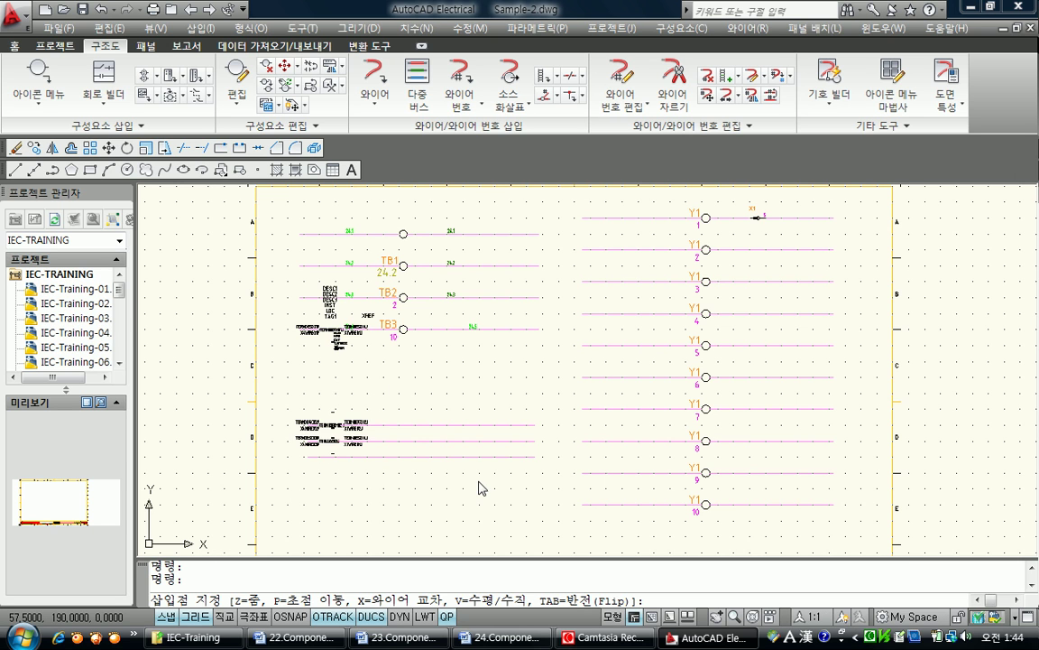
{"action": "scroll", "coordinate": [414, 459], "scroll_direction": "up", "scroll_amount": 2}
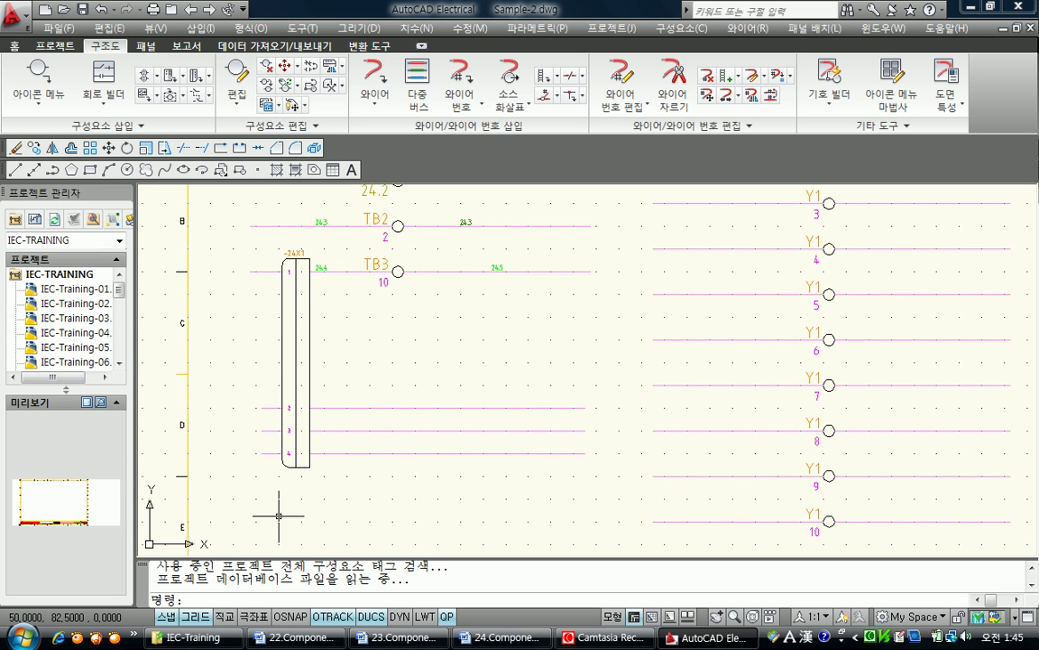
- Switch to the Sample-3 drawing and open the connector insertion settings, moving the dialog clear of the X1 wires
{"action": "left_click", "coordinate": [59, 44]}
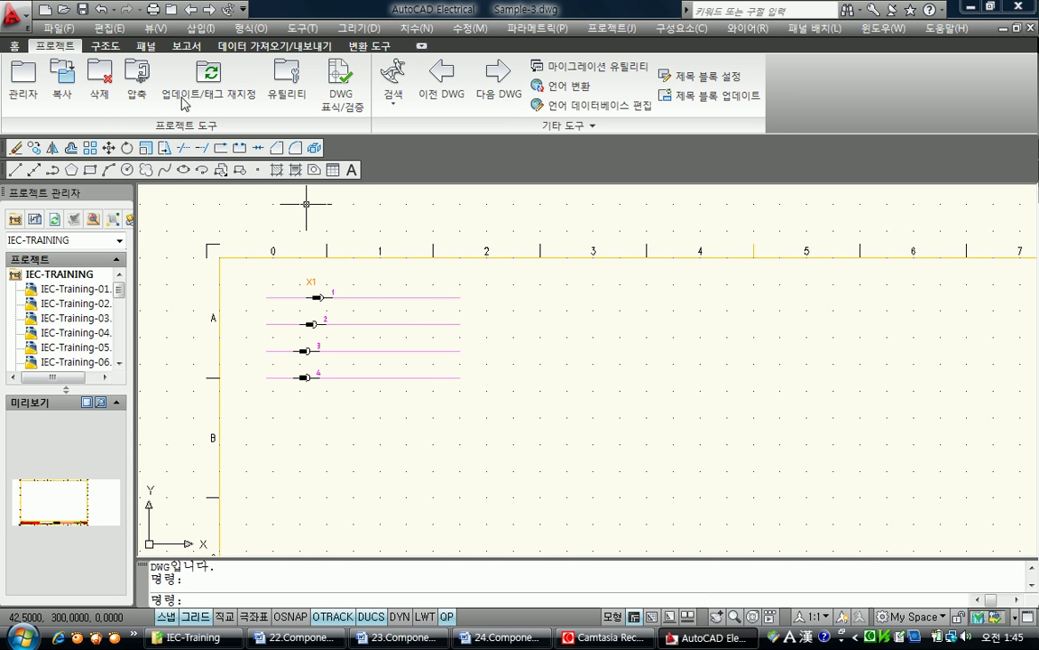
{"action": "left_click", "coordinate": [105, 45]}
{"action": "left_click", "coordinate": [170, 74]}
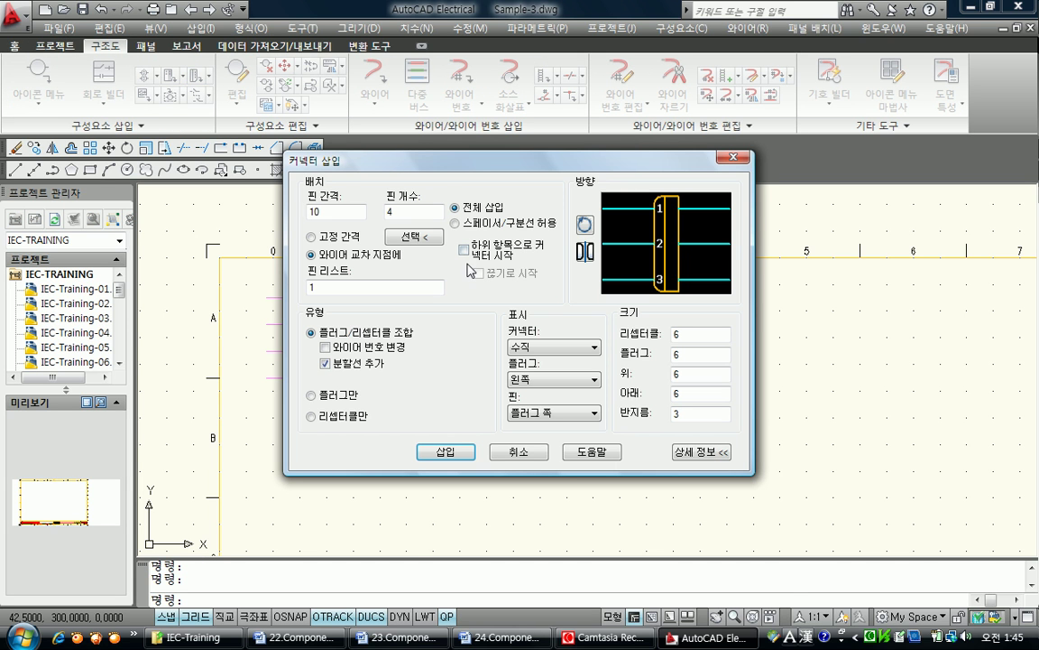
{"action": "double_click", "coordinate": [357, 217]}
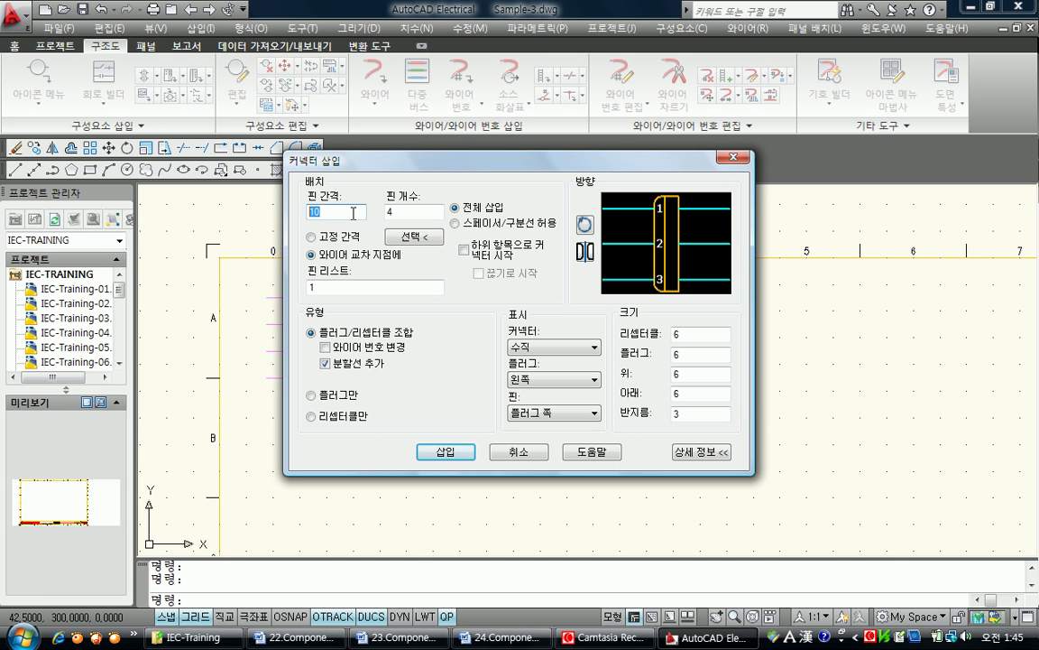
{"action": "left_click_drag", "start_coordinate": [325, 160], "coordinate": [492, 192]}
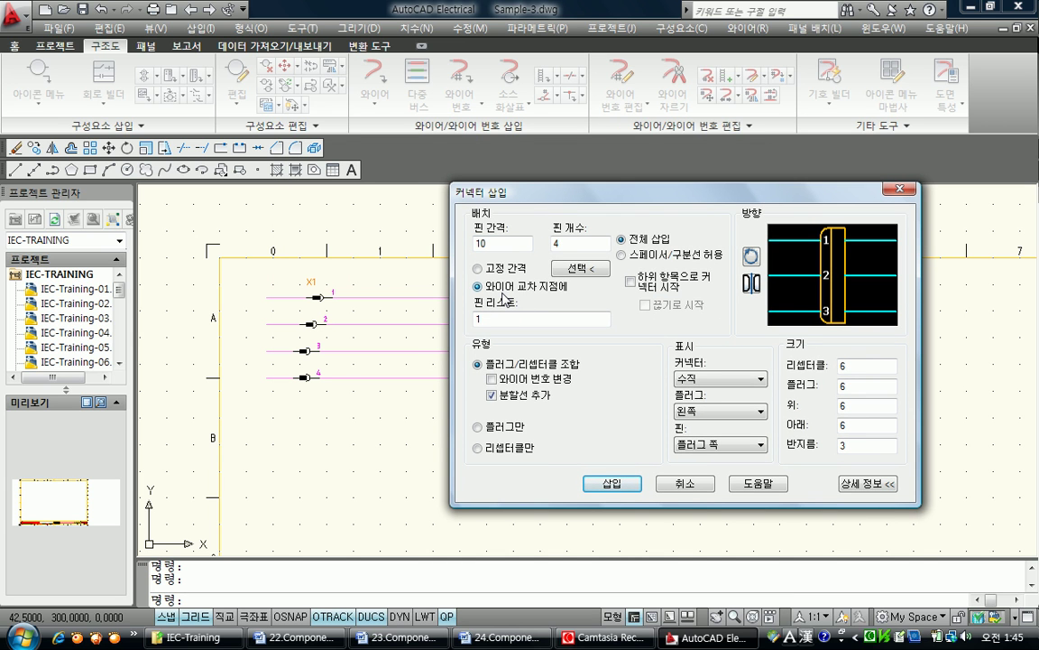
- Insert the 4-pin connector as a child at the wire crossings, spanning the four wires to the right of X1
{"action": "left_click", "coordinate": [632, 284]}
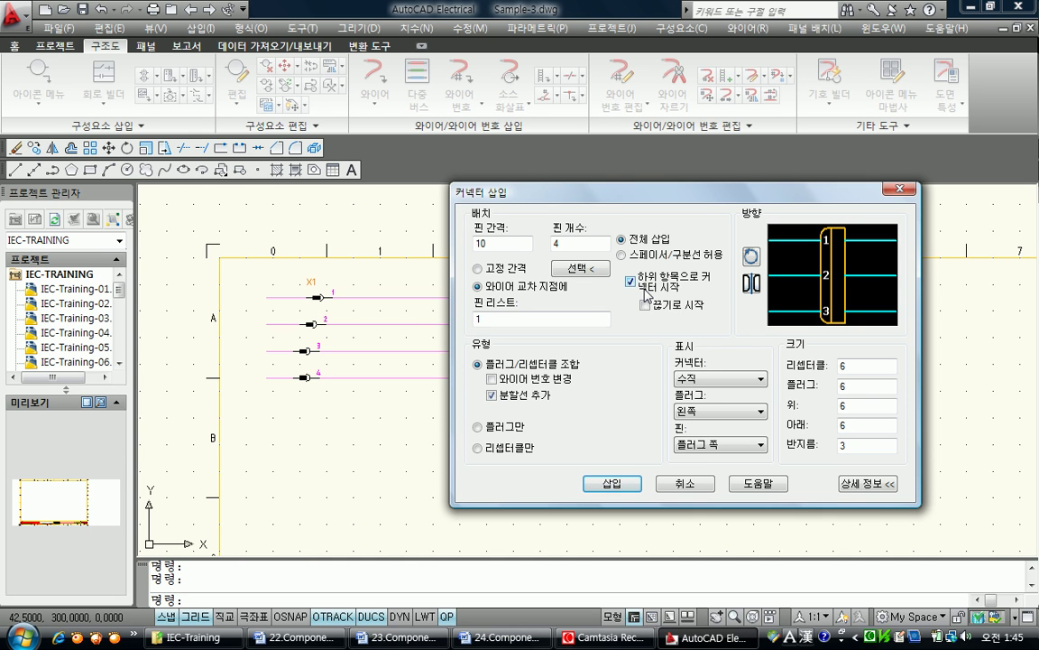
{"action": "left_click", "coordinate": [622, 490]}
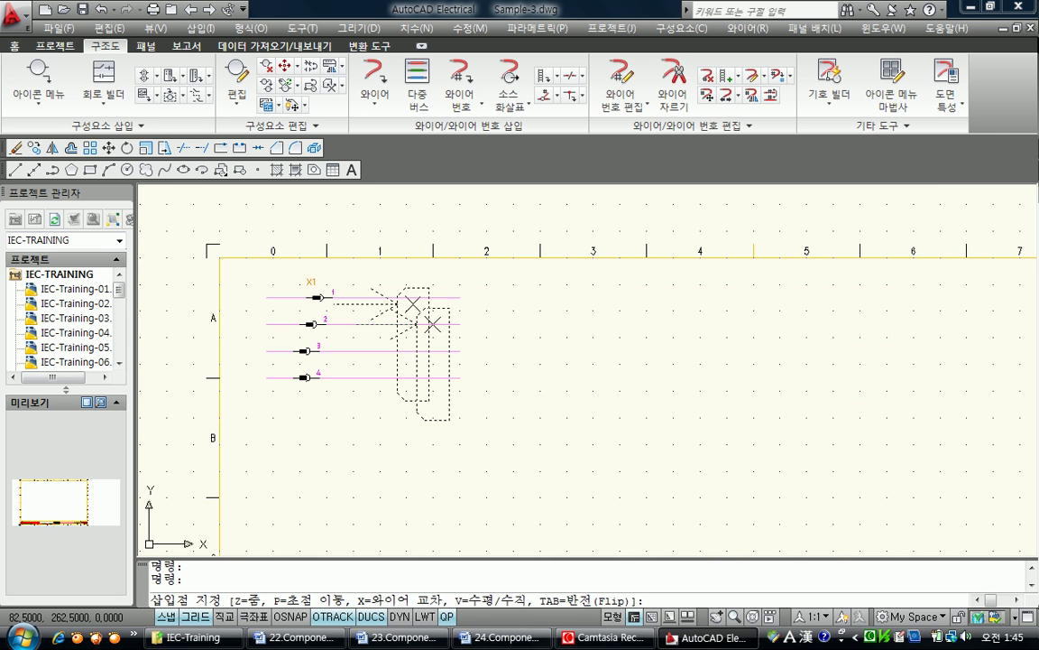
{"action": "left_click", "coordinate": [400, 298]}
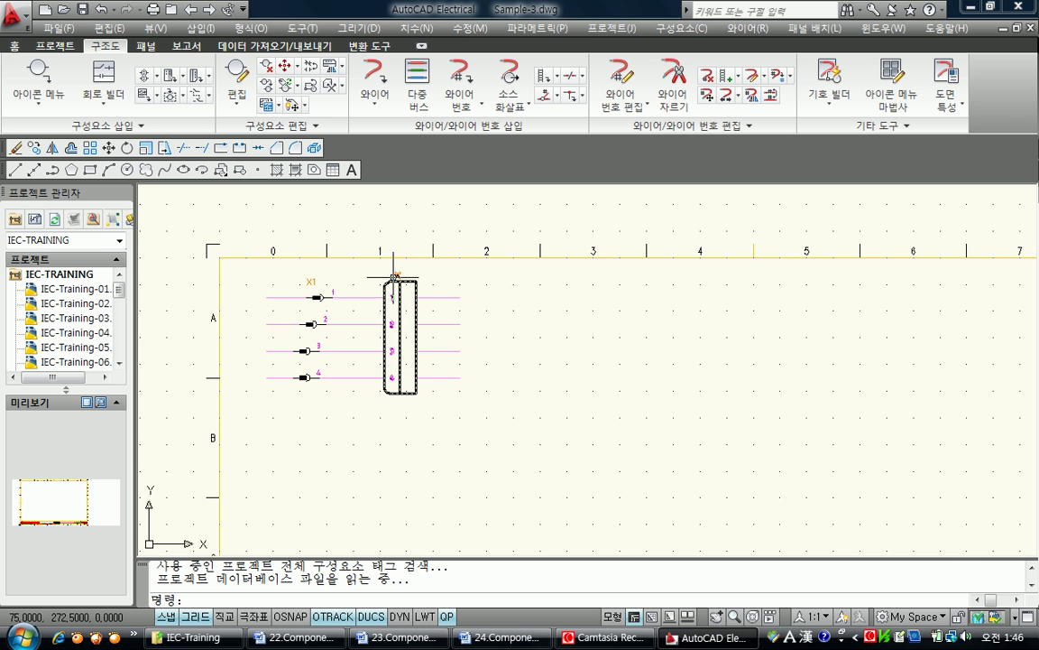
- Edit the new child connector and assign it the tag 24X1 from the project-wide component list
{"action": "left_click", "coordinate": [232, 72]}
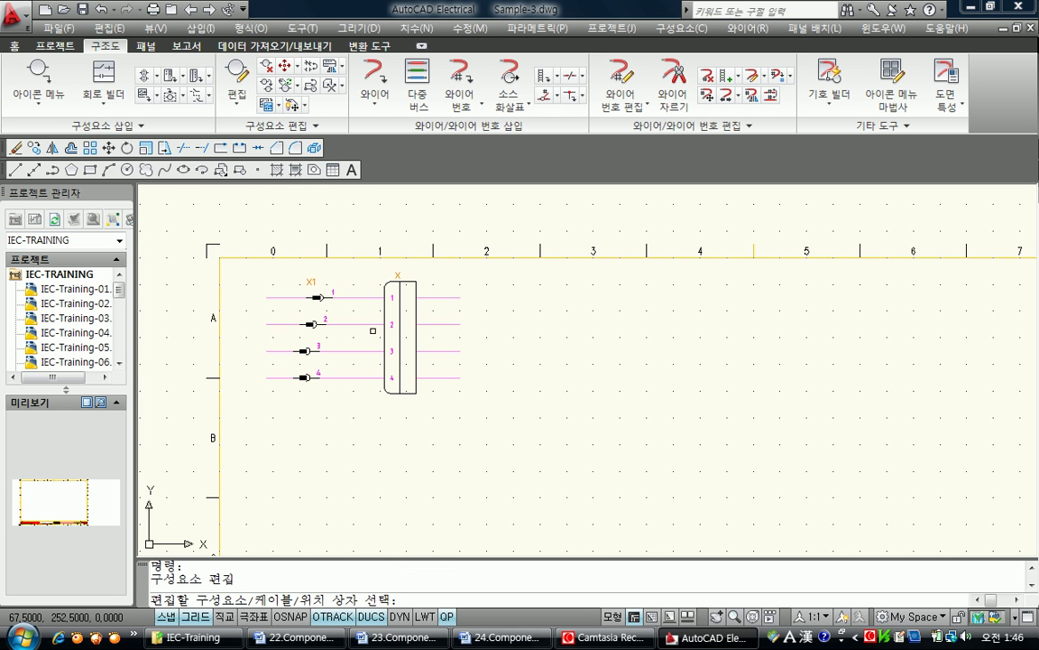
{"action": "left_click", "coordinate": [402, 288]}
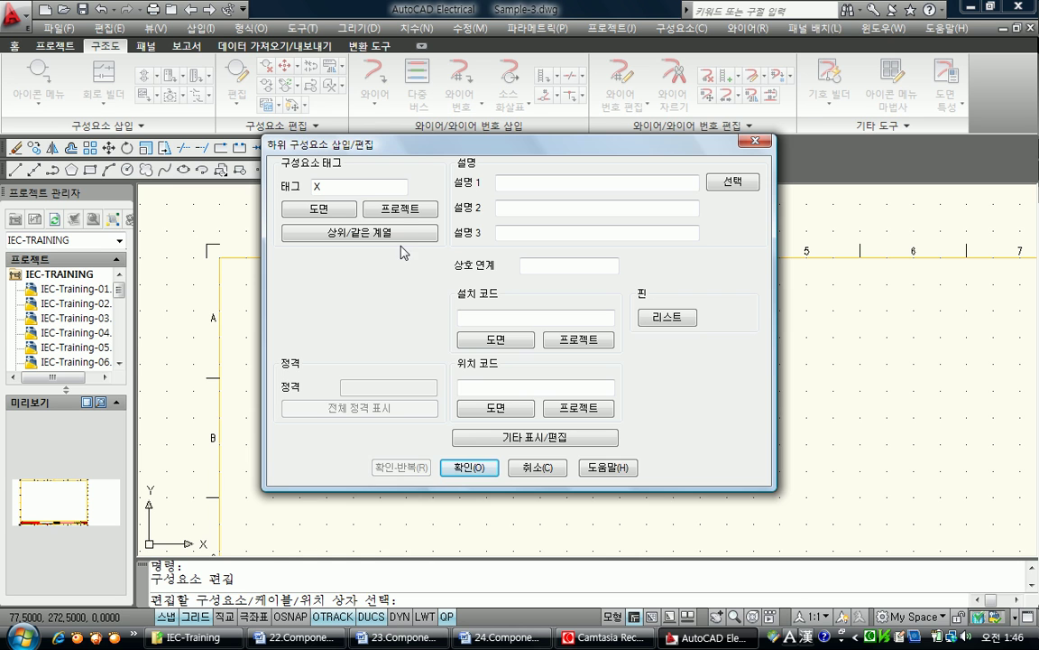
{"action": "left_click", "coordinate": [399, 208]}
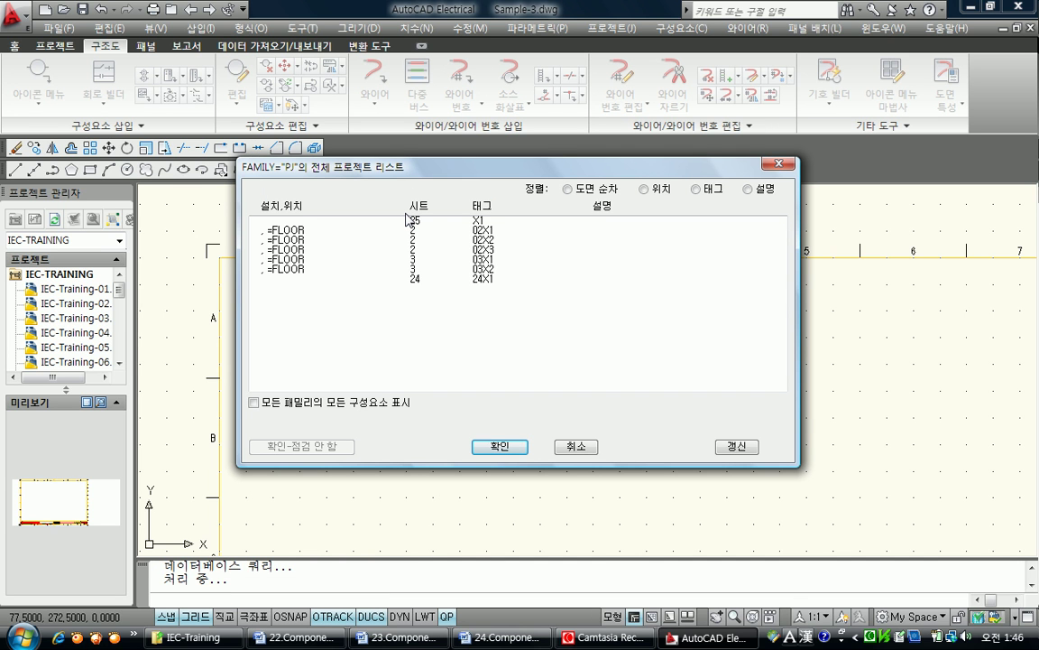
{"action": "left_click", "coordinate": [444, 281]}
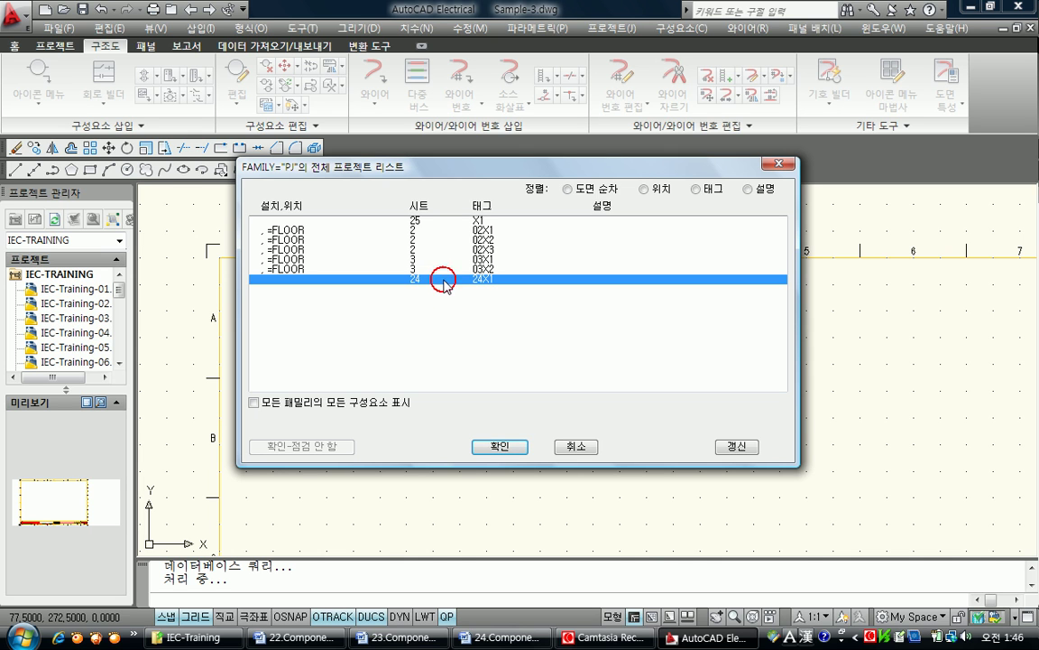
{"action": "left_click", "coordinate": [488, 449]}
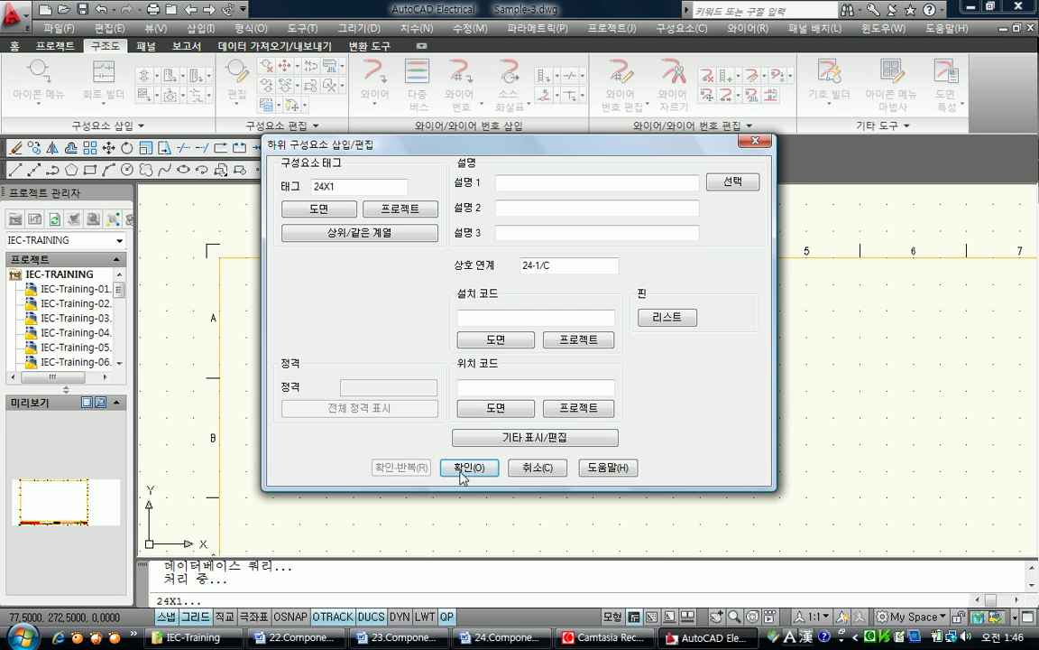
{"action": "left_click", "coordinate": [465, 468]}
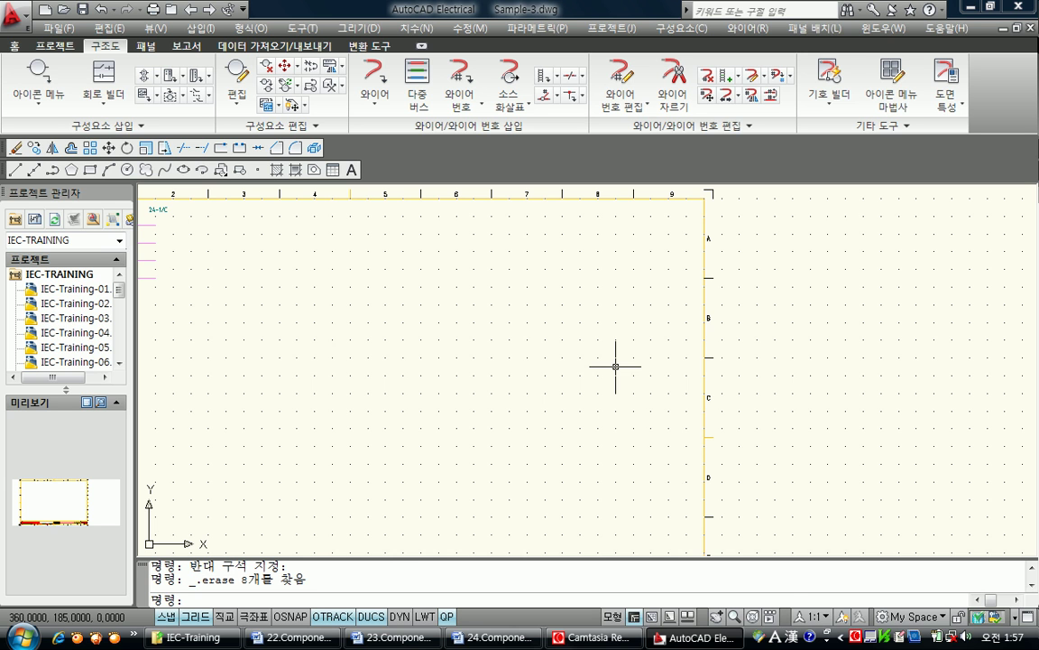
- Set up a new parent connector with 10 pins at a fixed pin spacing of 10, leaving the child option off
{"action": "scroll", "coordinate": [621, 342], "scroll_direction": "up", "scroll_amount": 2}
{"action": "middle_click_drag", "start_coordinate": [622, 342], "coordinate": [635, 388]}
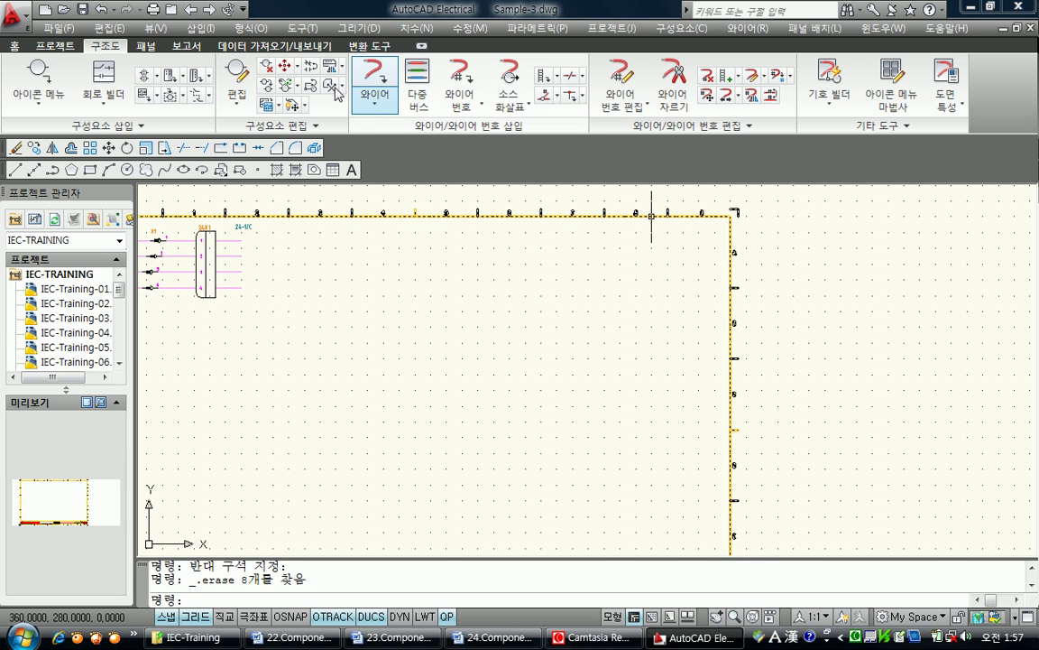
{"action": "left_click", "coordinate": [173, 74]}
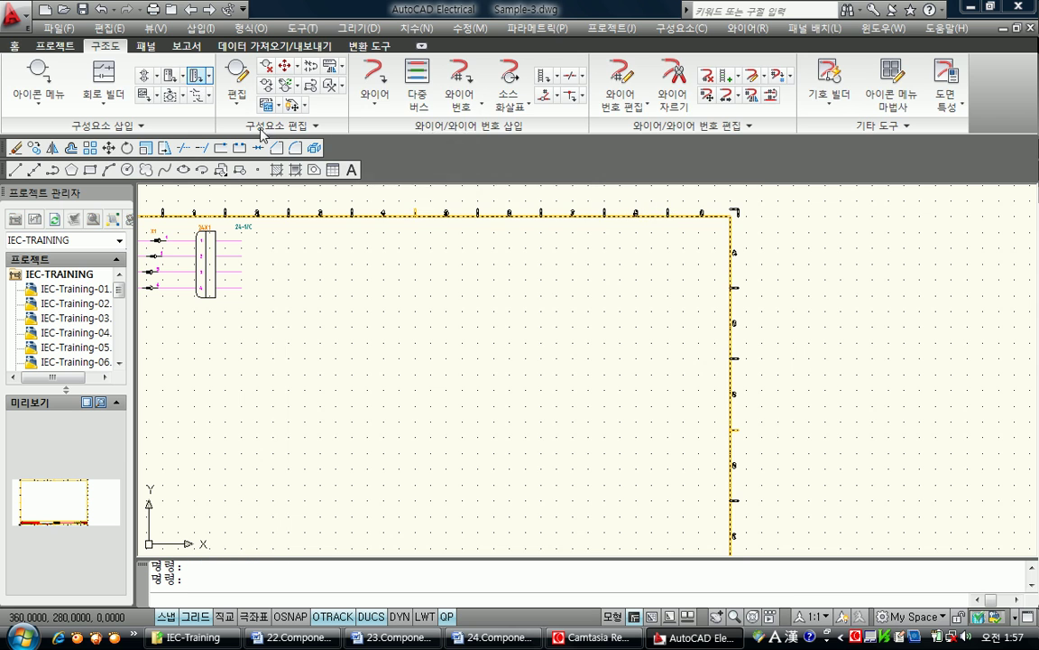
{"action": "double_click", "coordinate": [344, 210]}
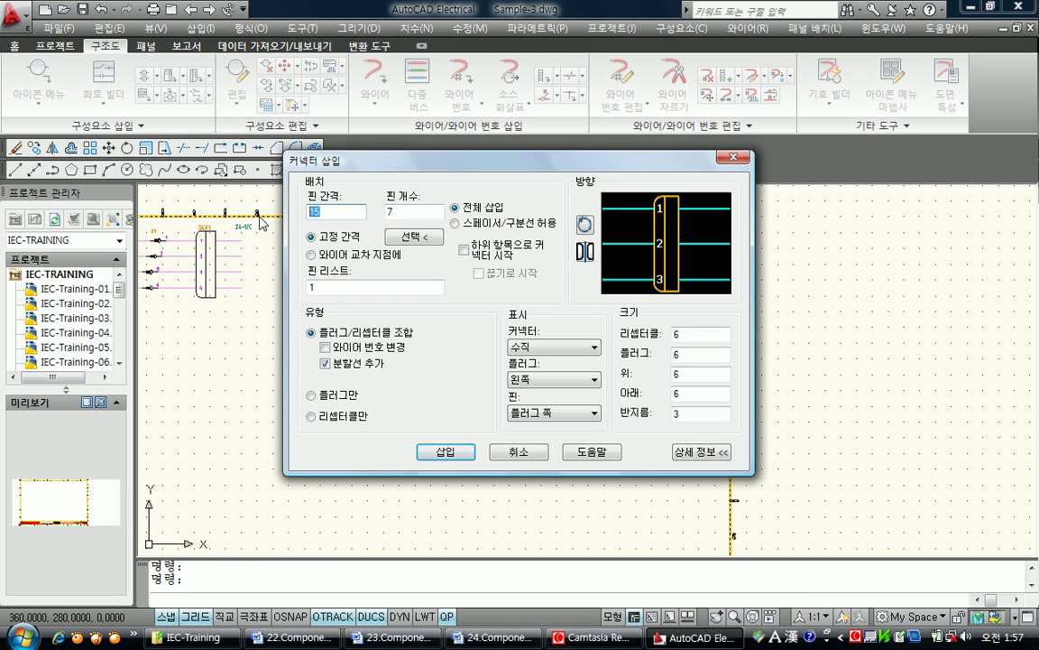
{"action": "type", "text": "10"}
{"action": "key", "text": "Tab"}
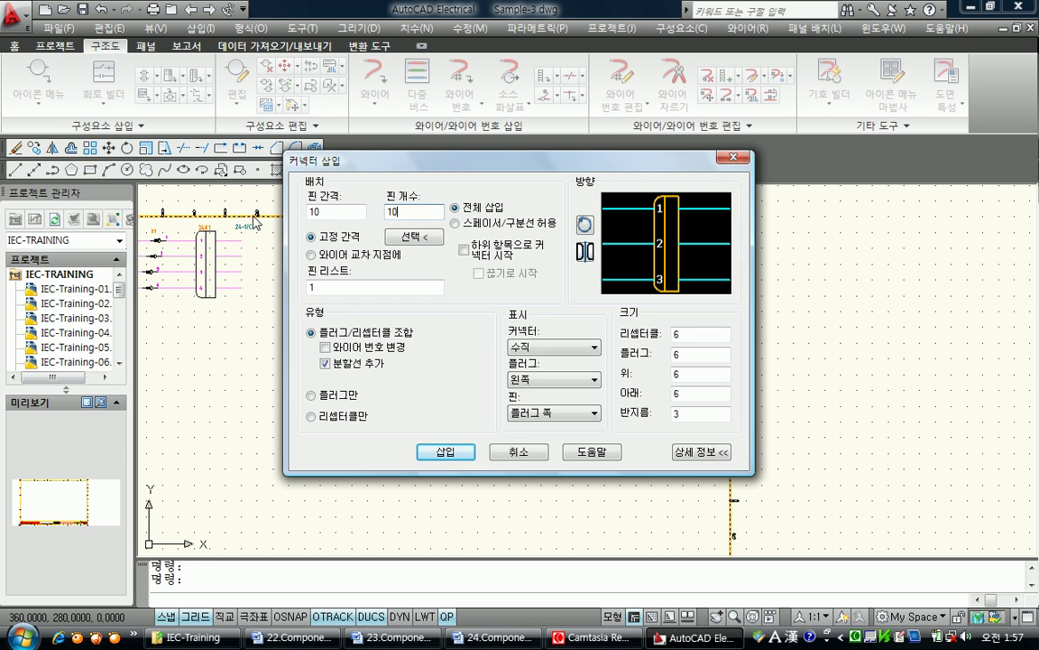
{"action": "left_click", "coordinate": [467, 253]}
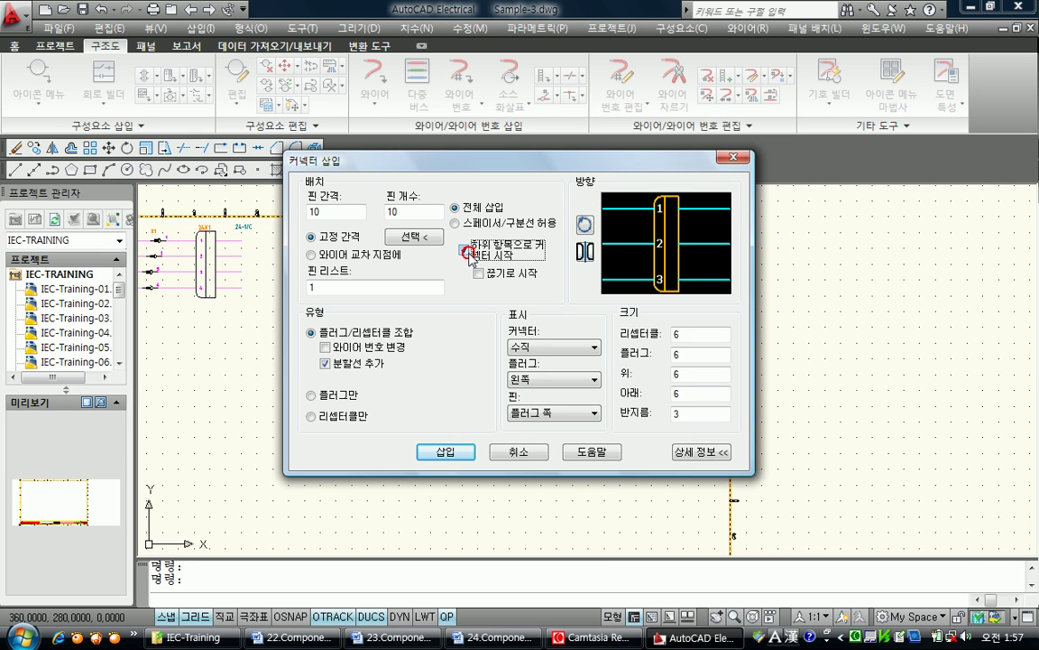
{"action": "left_click", "coordinate": [466, 252]}
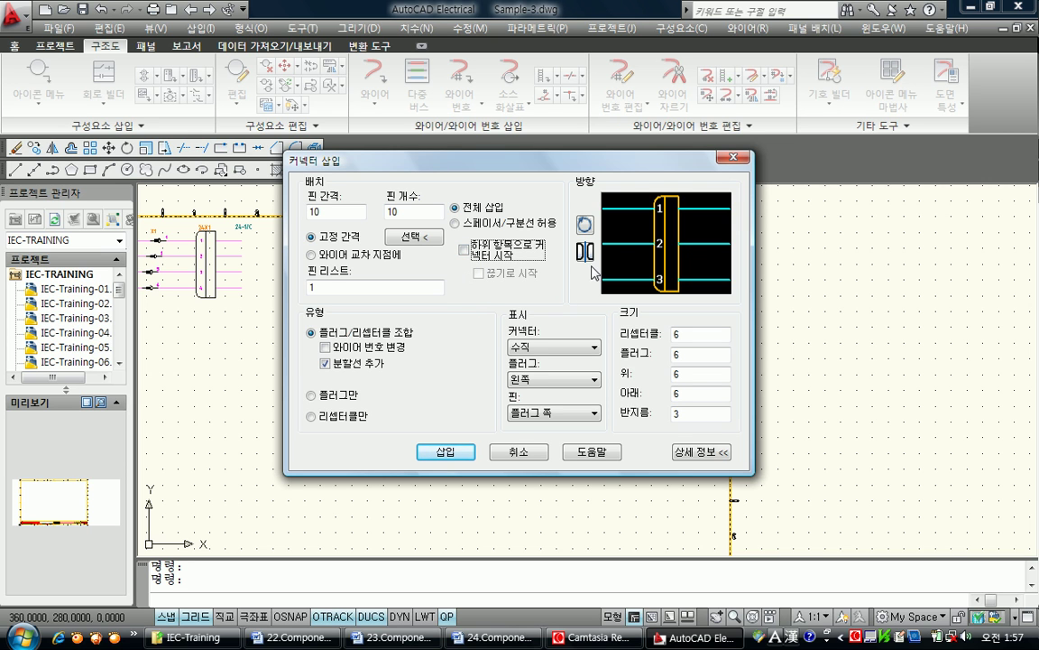
- Rotate the 10-pin connector to horizontal with the plug on the bottom side and place it in row A near column 5
{"action": "left_click", "coordinate": [585, 224]}
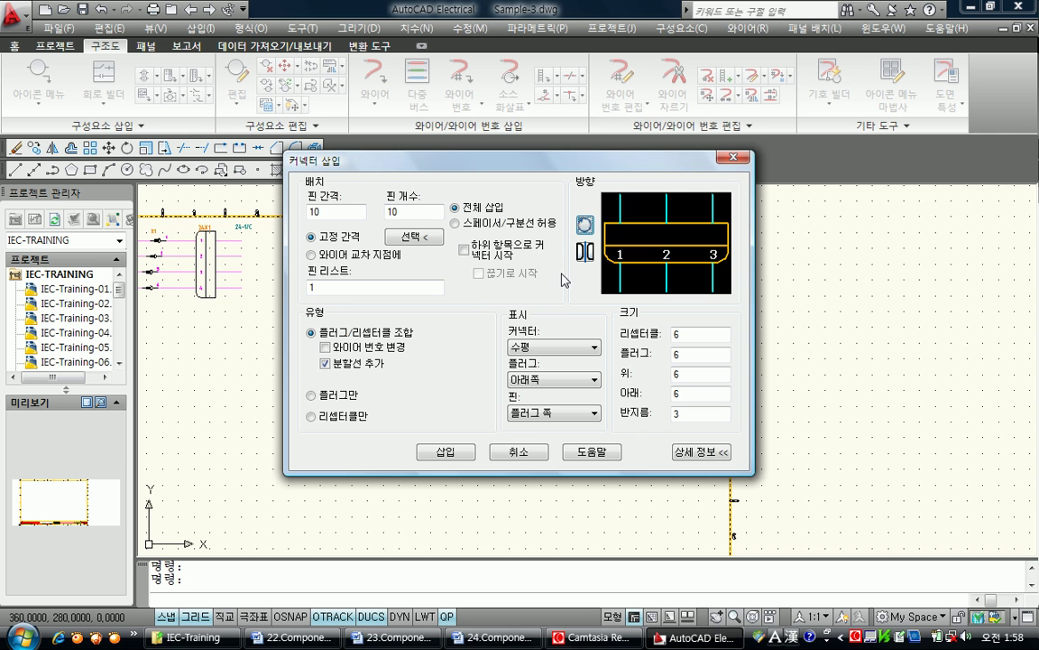
{"action": "left_click", "coordinate": [446, 451]}
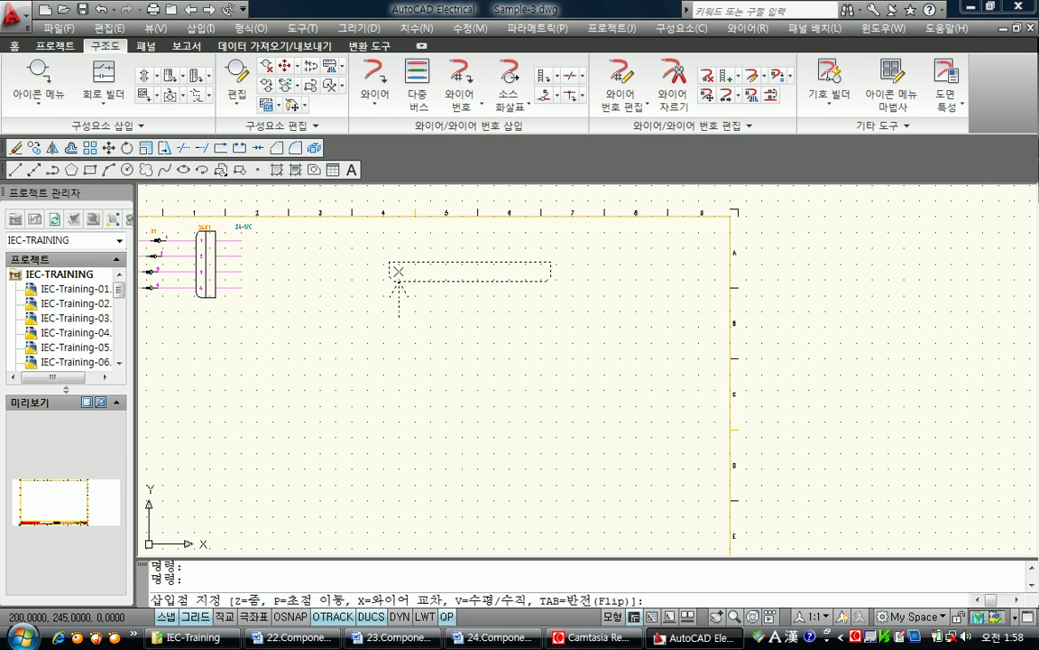
{"action": "left_click", "coordinate": [422, 263]}
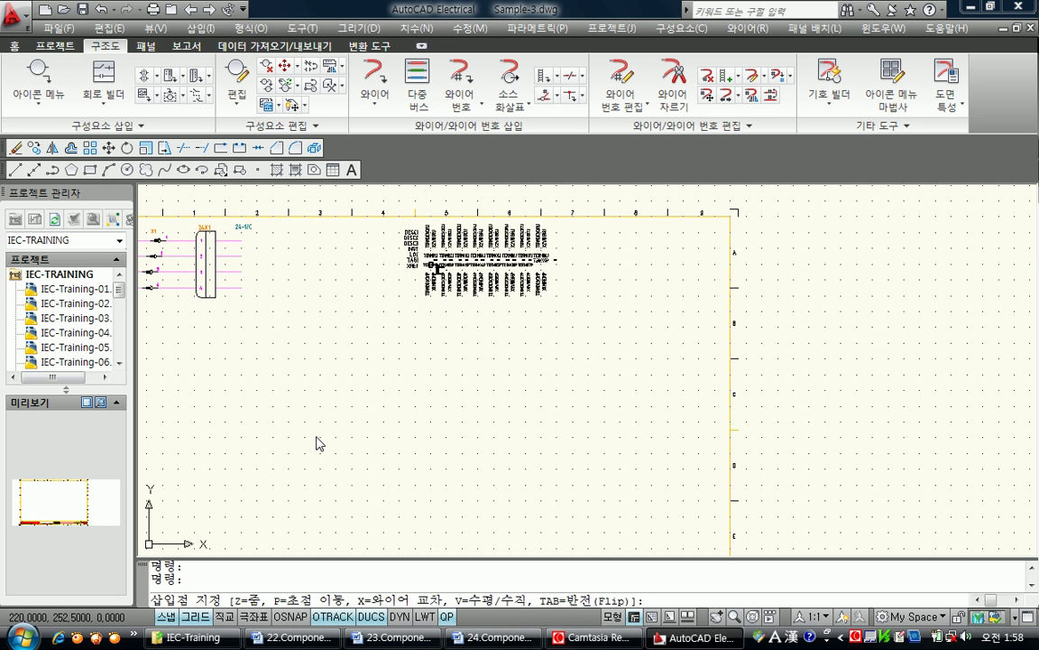
- Set up another connector with 5 pins and a fixed pin spacing of 20
{"action": "scroll", "coordinate": [337, 418], "scroll_direction": "down", "scroll_amount": 2}
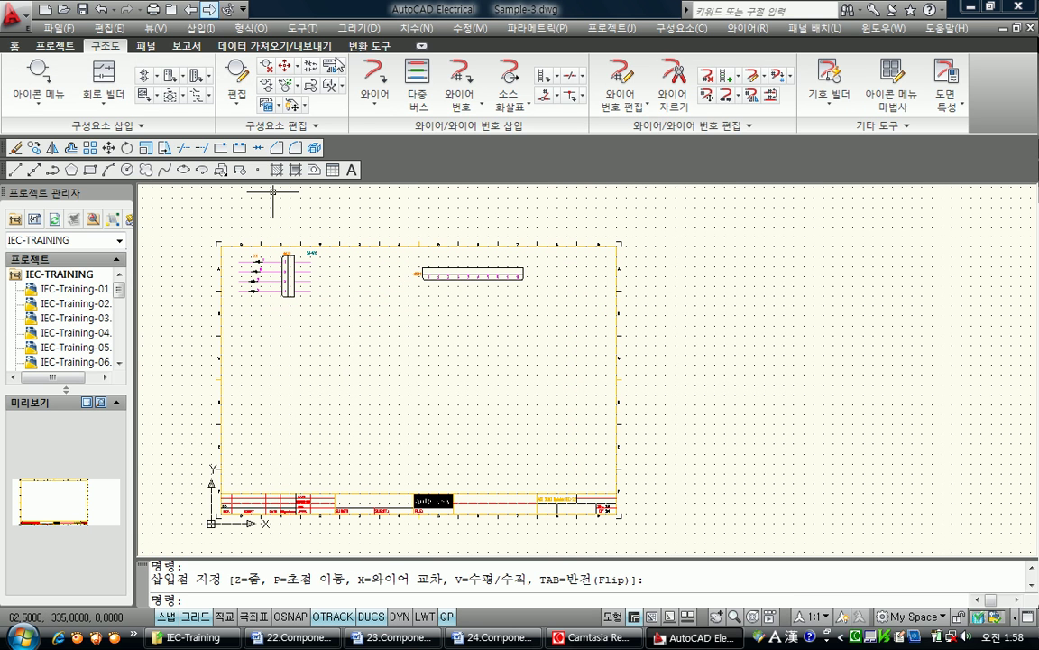
{"action": "left_click", "coordinate": [203, 83]}
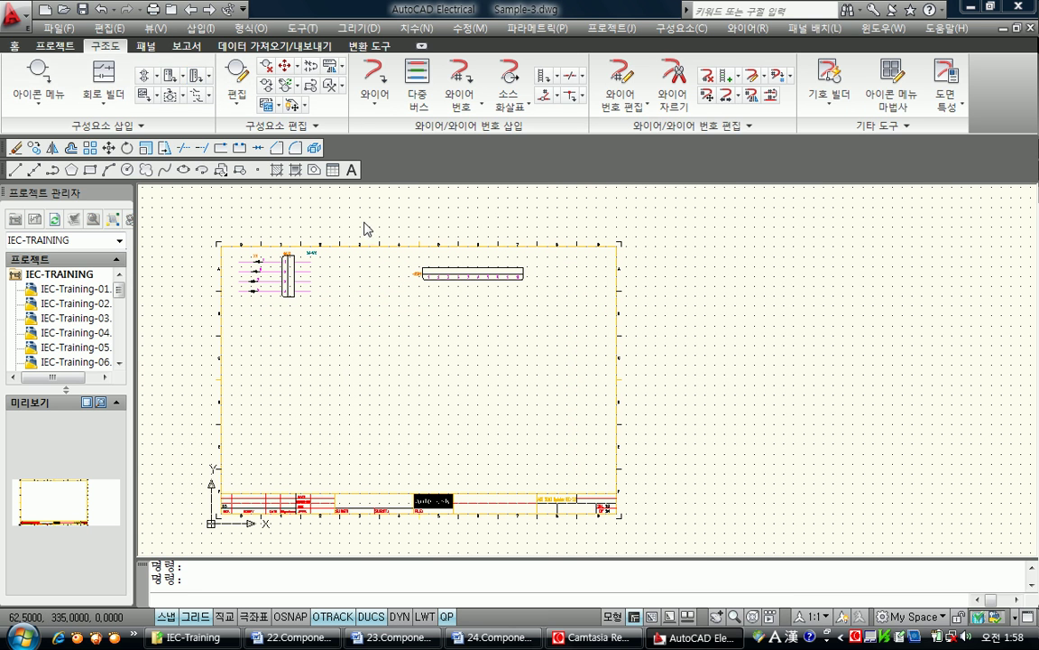
{"action": "double_click", "coordinate": [316, 211]}
{"action": "type", "text": "20"}
{"action": "key", "text": "Tab"}
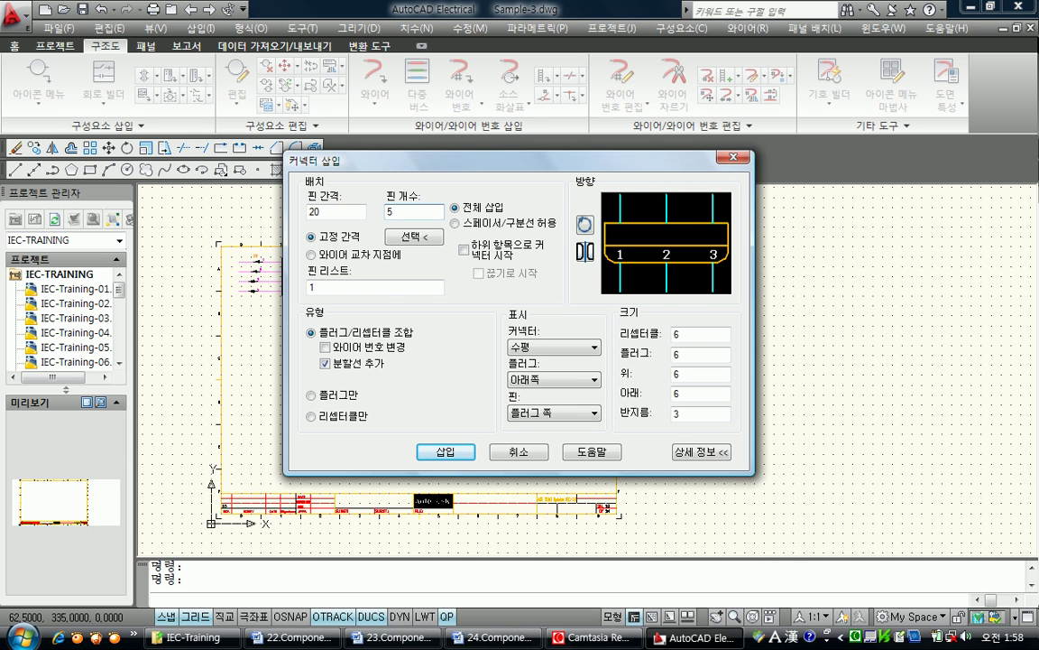
{"action": "type", "text": "5"}
- Orient the 5-pin connector vertically with the plug on the right side and place it below column 4, starting in row C
{"action": "left_click", "coordinate": [585, 225]}
{"action": "left_click", "coordinate": [582, 253]}
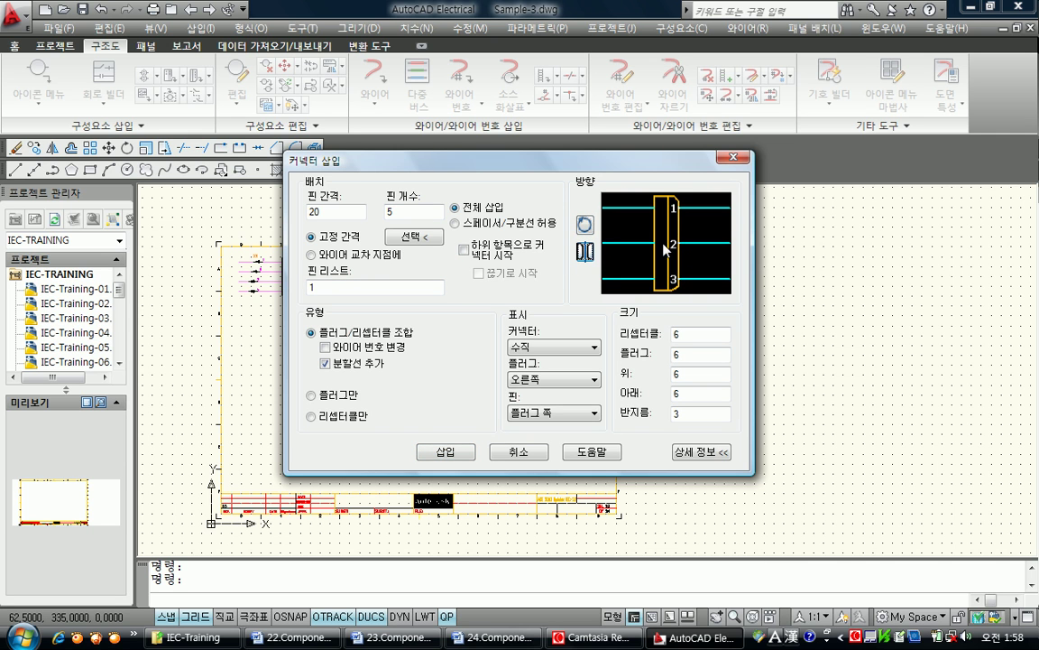
{"action": "left_click", "coordinate": [444, 451]}
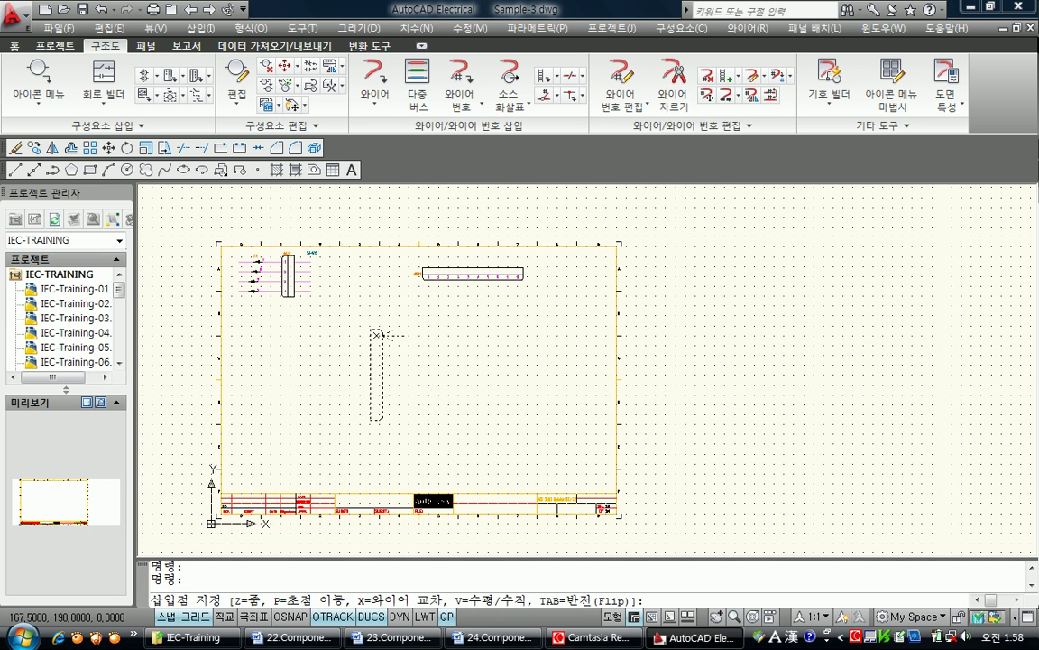
{"action": "left_click", "coordinate": [377, 334]}
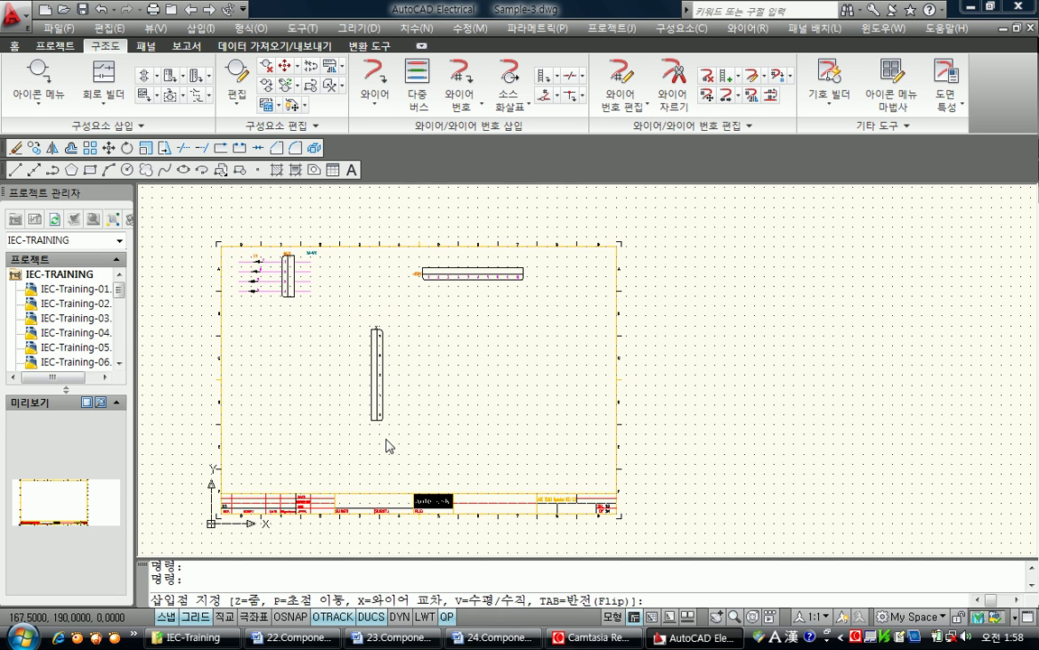
- Insert a vertical 7-pin connector with pin spacing 15 and the plug on the left side, near the sheet's right border
{"action": "key", "text": "Return"}
{"action": "key", "text": "Return"}
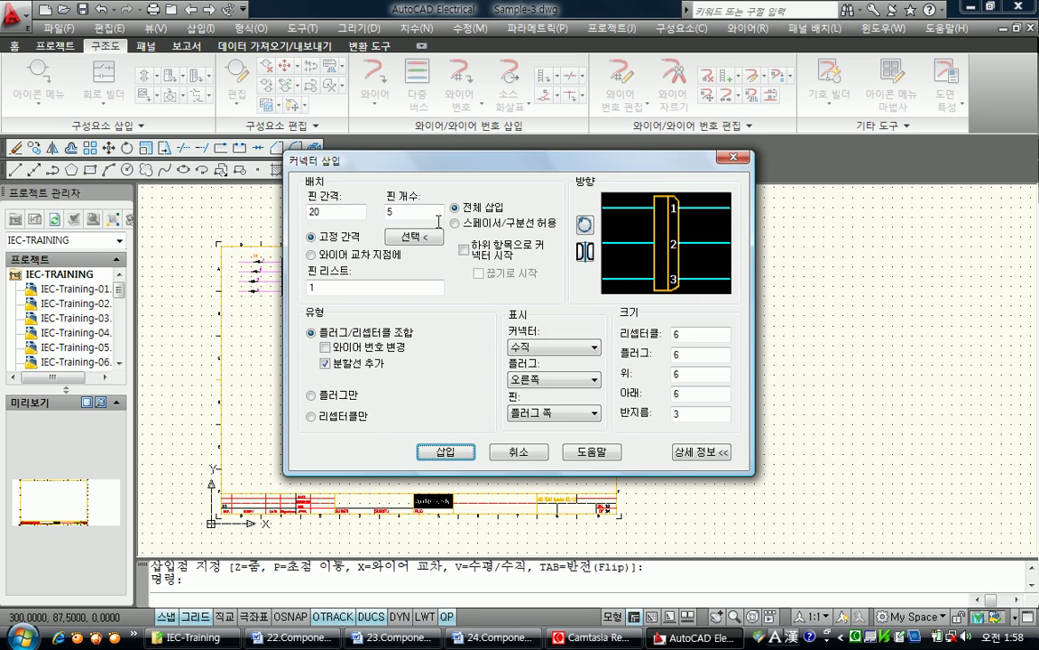
{"action": "double_click", "coordinate": [315, 211]}
{"action": "type", "text": "15"}
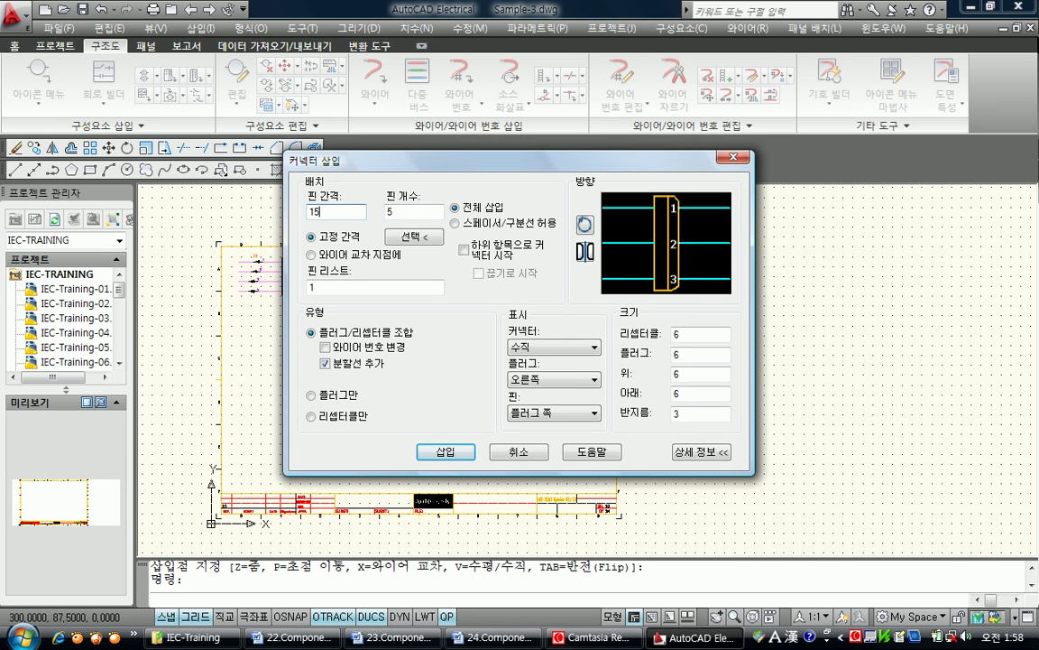
{"action": "type", "text": "7"}
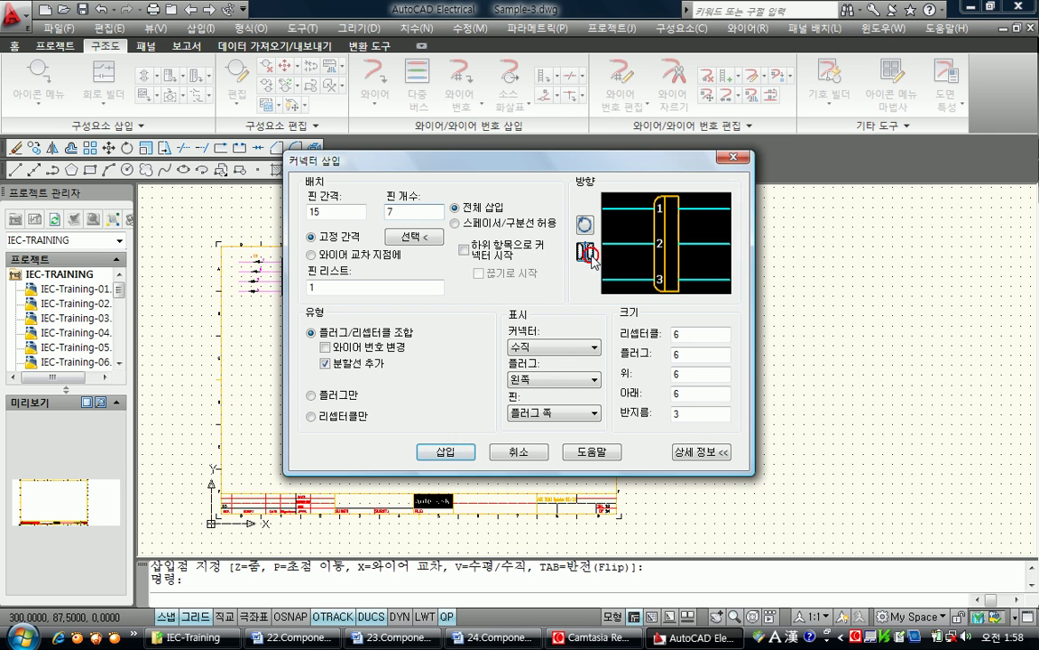
{"action": "left_click", "coordinate": [443, 450]}
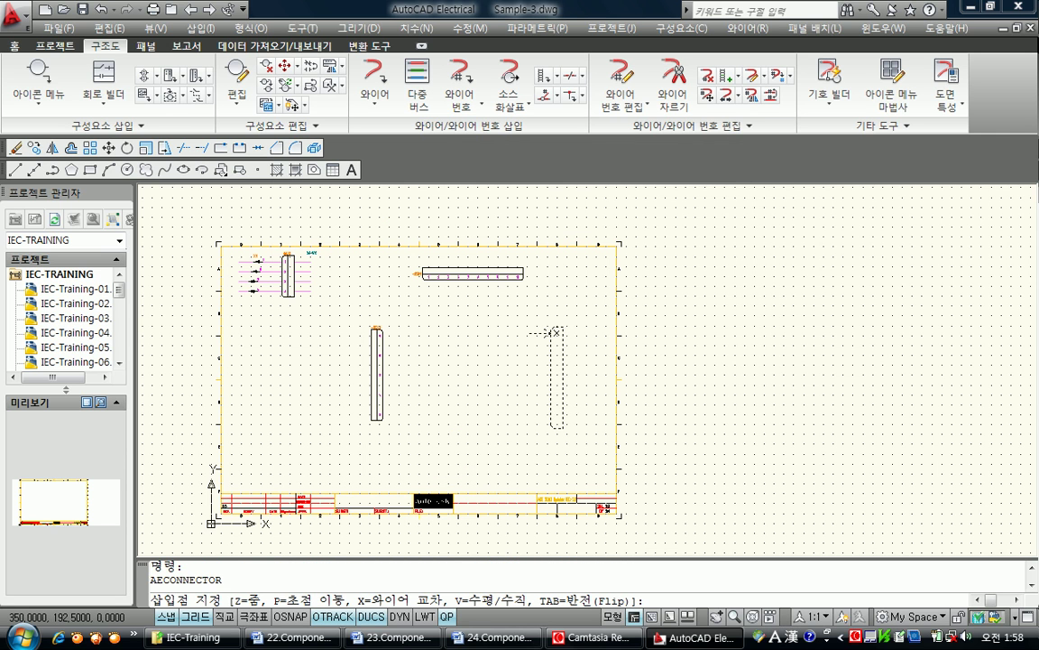
{"action": "left_click", "coordinate": [556, 316]}
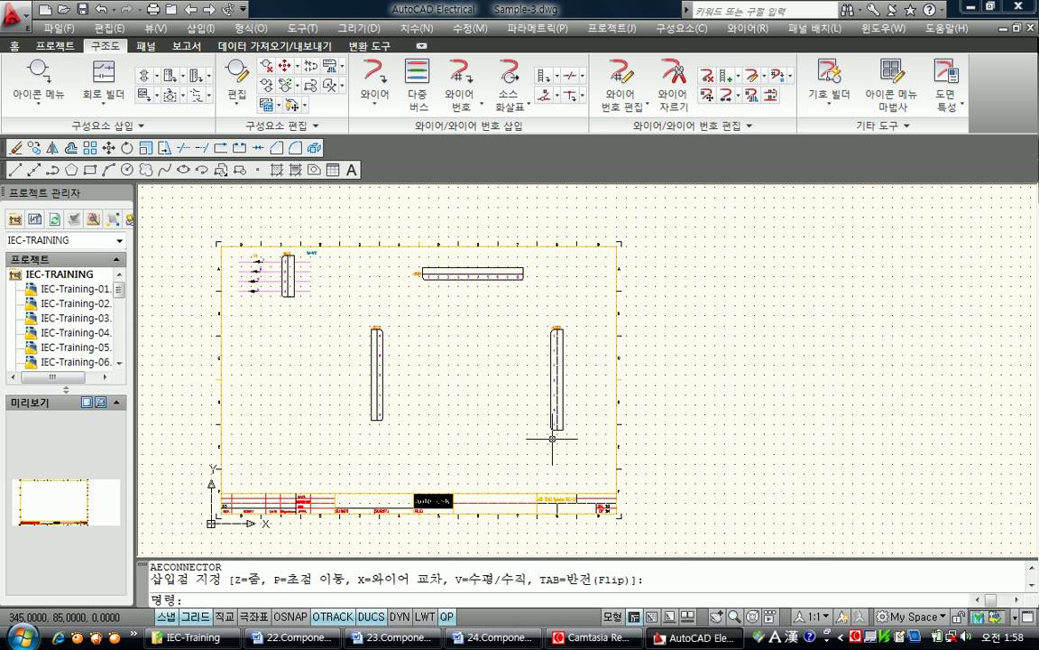
{"action": "scroll", "coordinate": [466, 390], "scroll_direction": "up", "scroll_amount": 2}
{"action": "mouse_move", "coordinate": [464, 386]}
{"action": "middle_mouse_down"}
{"action": "mouse_move", "coordinate": [471, 468]}
{"action": "mouse_move", "coordinate": [468, 451]}
{"action": "middle_mouse_up"}
{"action": "scroll", "coordinate": [470, 419], "scroll_direction": "up", "scroll_amount": 2}
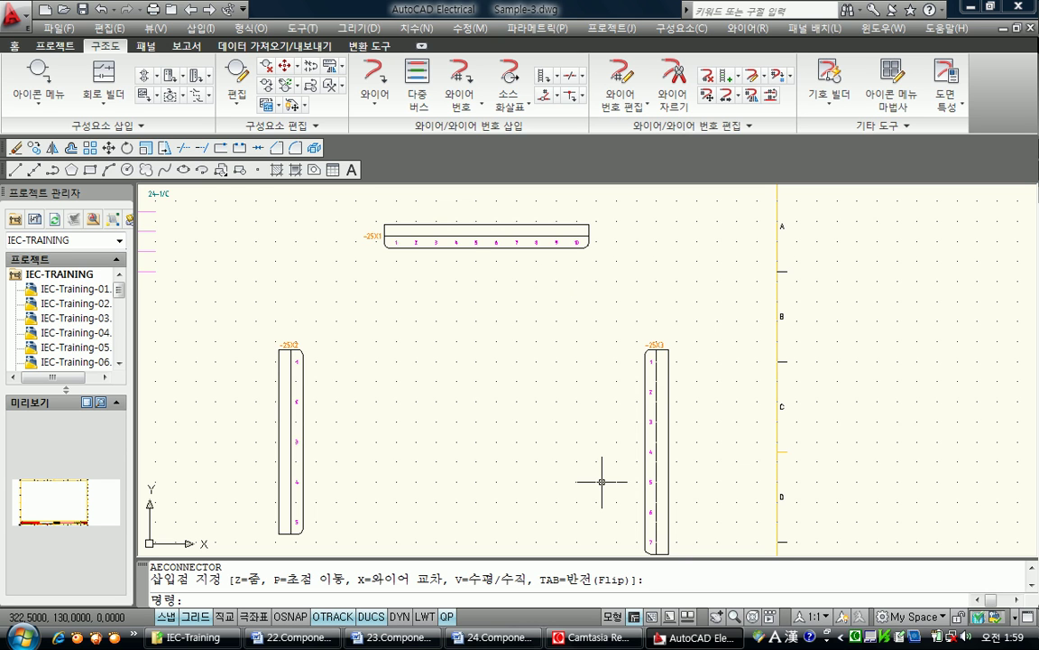
{"action": "middle_click_drag", "start_coordinate": [557, 436], "coordinate": [556, 420]}
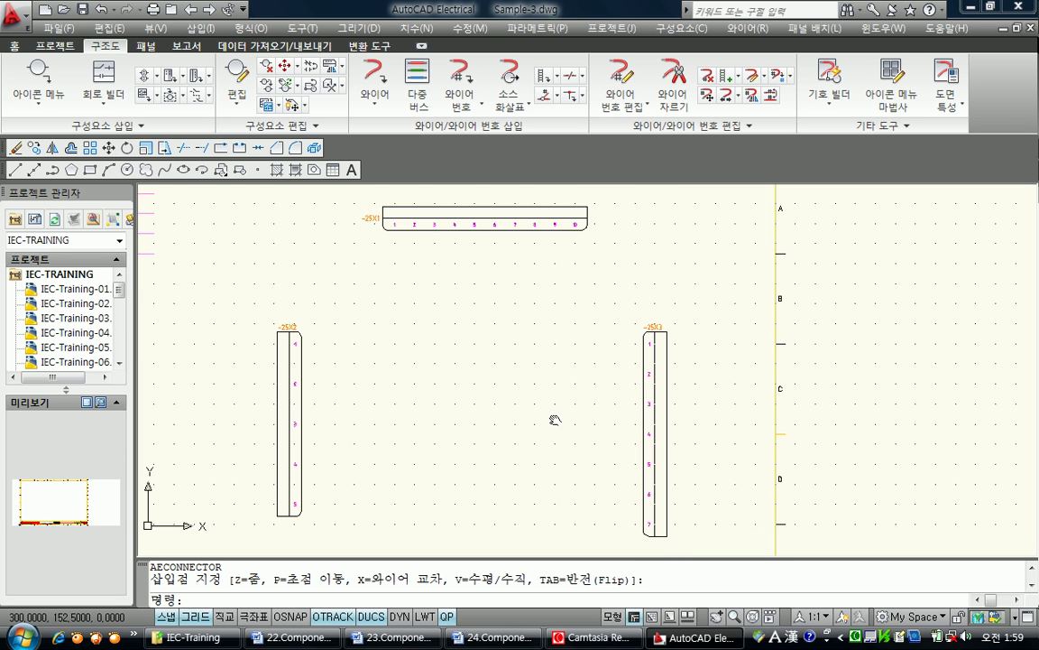
- Run a component-started multiple wire bus from the 5-pin connector's plug-side pins to pins 1–5 of the 10-pin connector, flipping the wire order
{"action": "left_click", "coordinate": [417, 83]}
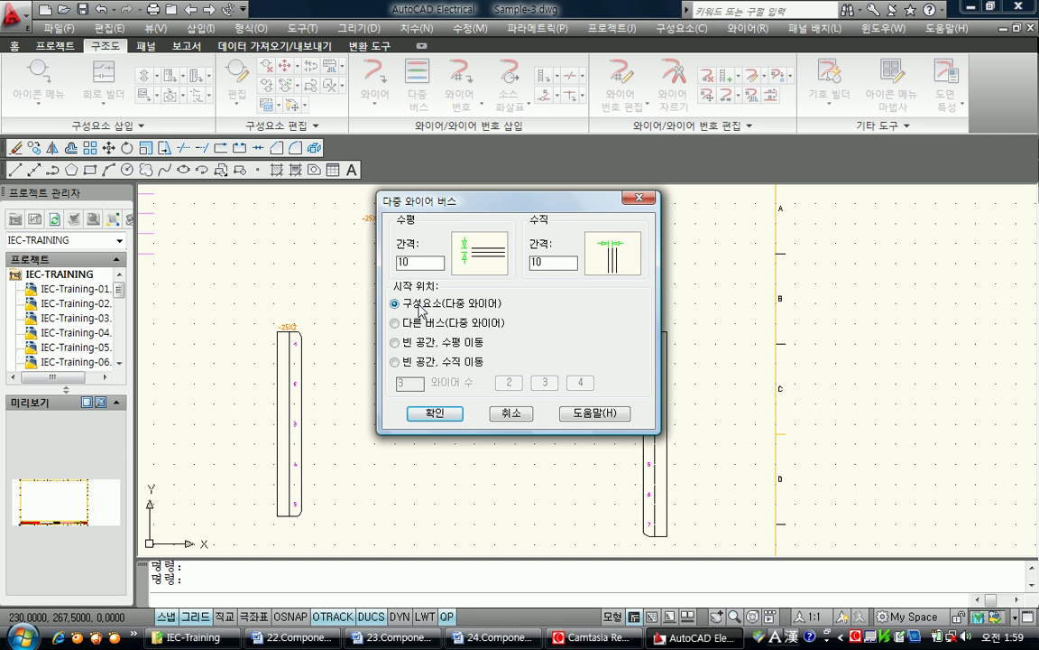
{"action": "left_click", "coordinate": [454, 417]}
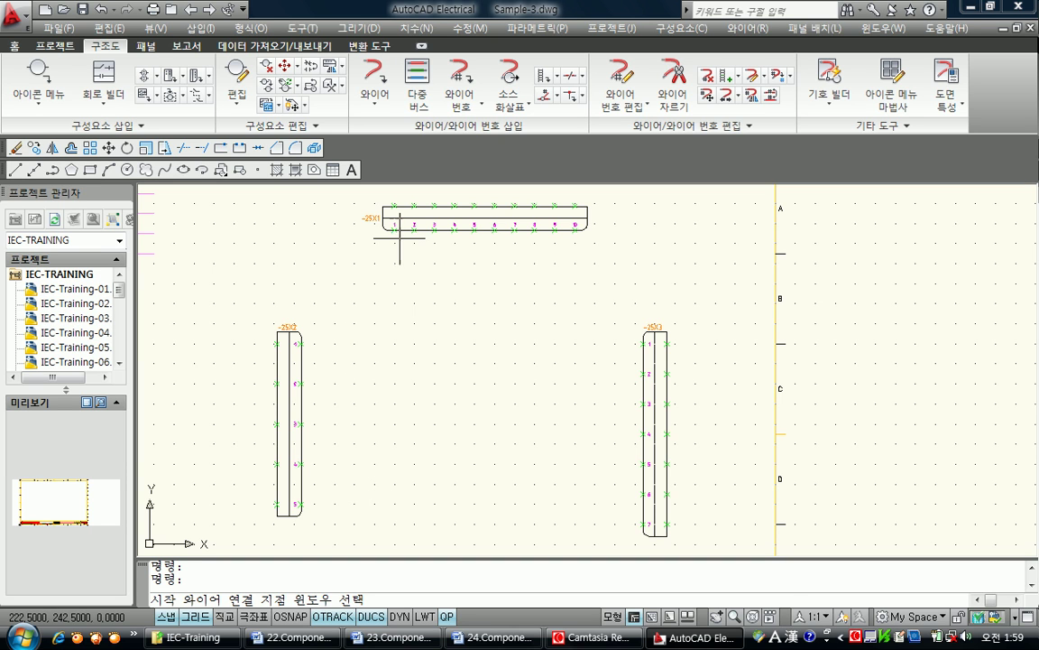
{"action": "left_click", "coordinate": [314, 519]}
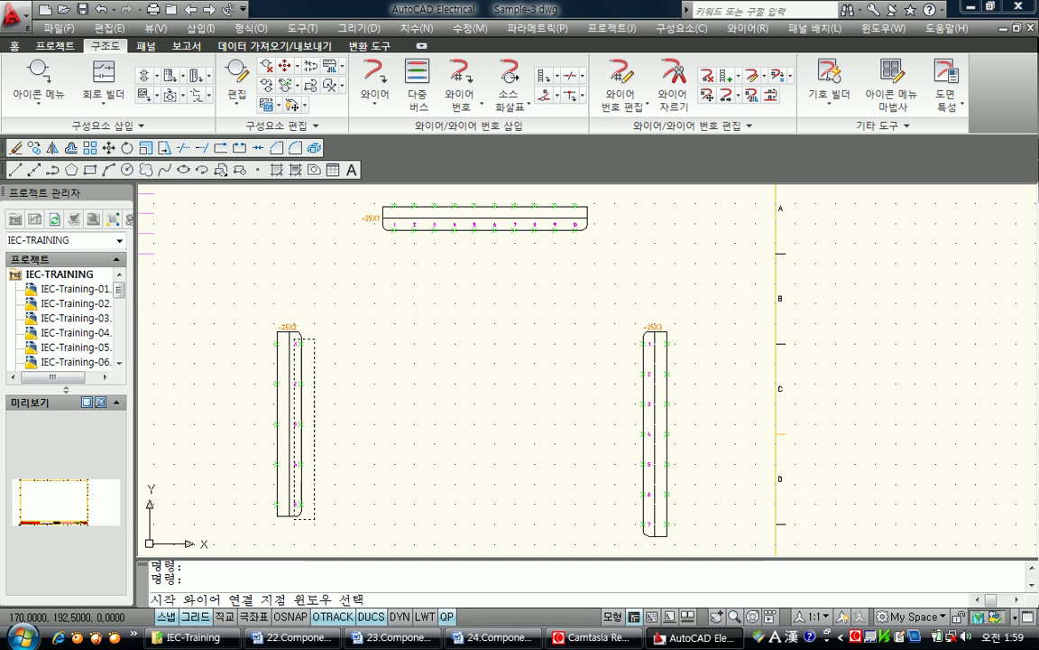
{"action": "left_click", "coordinate": [260, 298]}
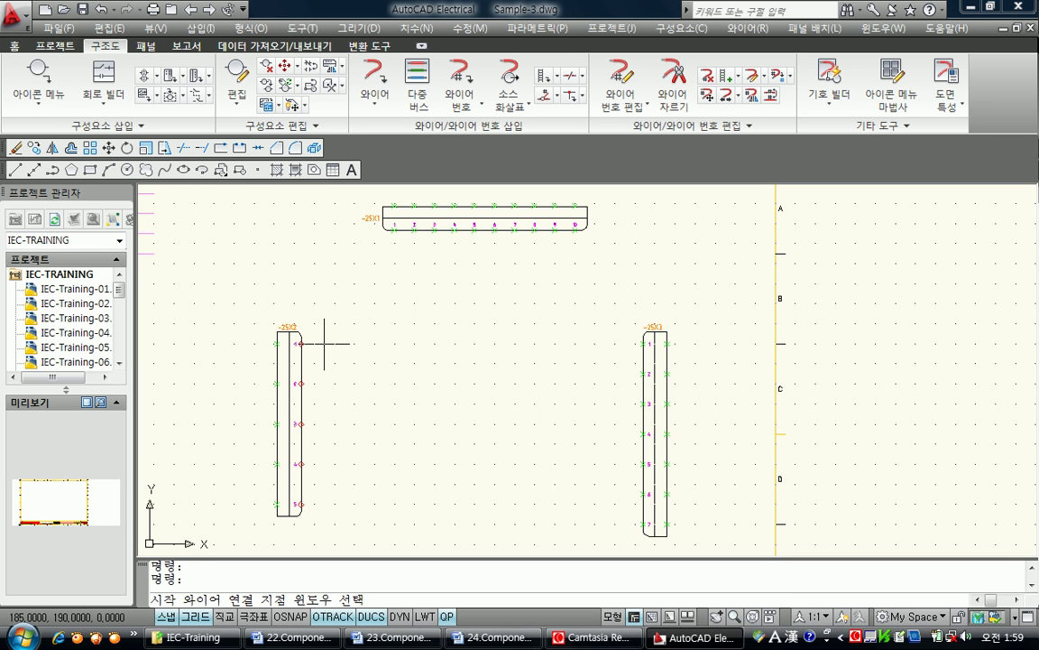
{"action": "left_click", "coordinate": [335, 472]}
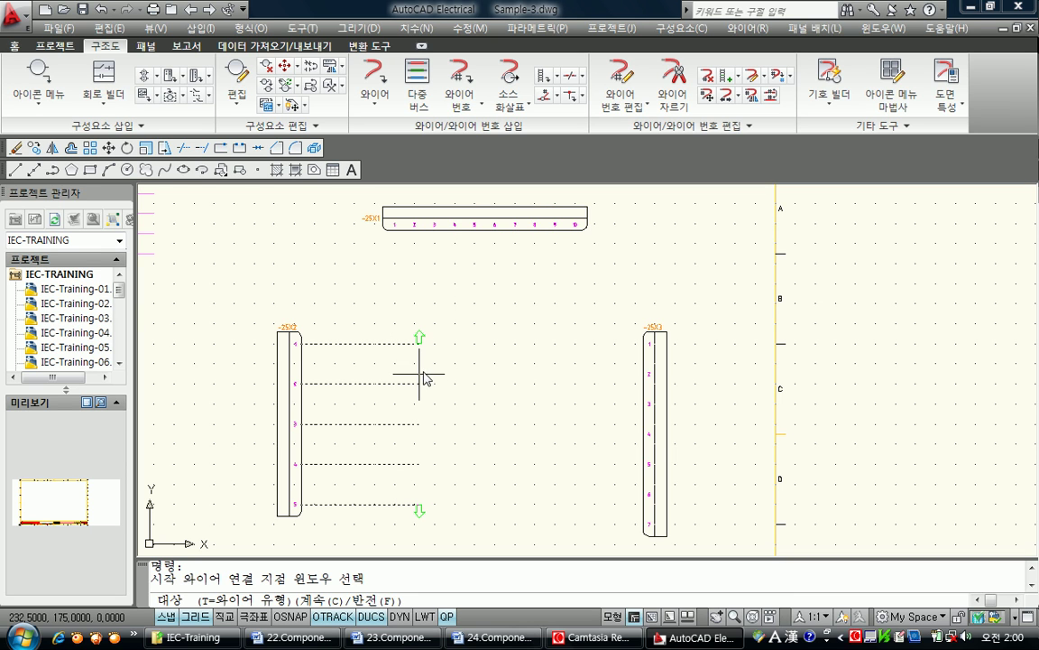
{"action": "type", "text": "f"}
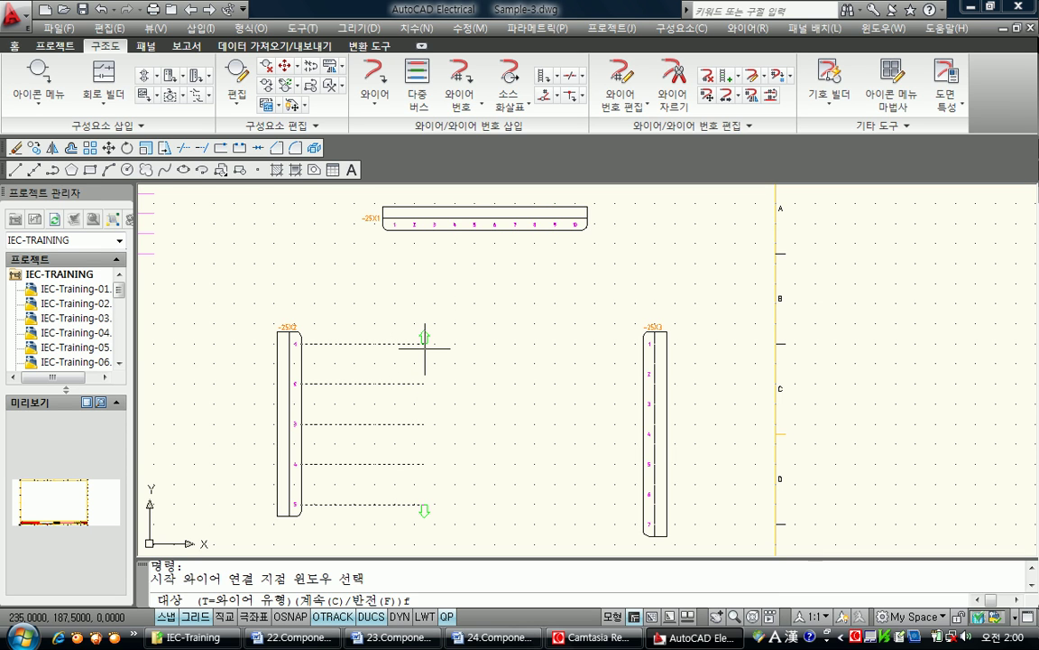
{"action": "key", "text": "Return"}
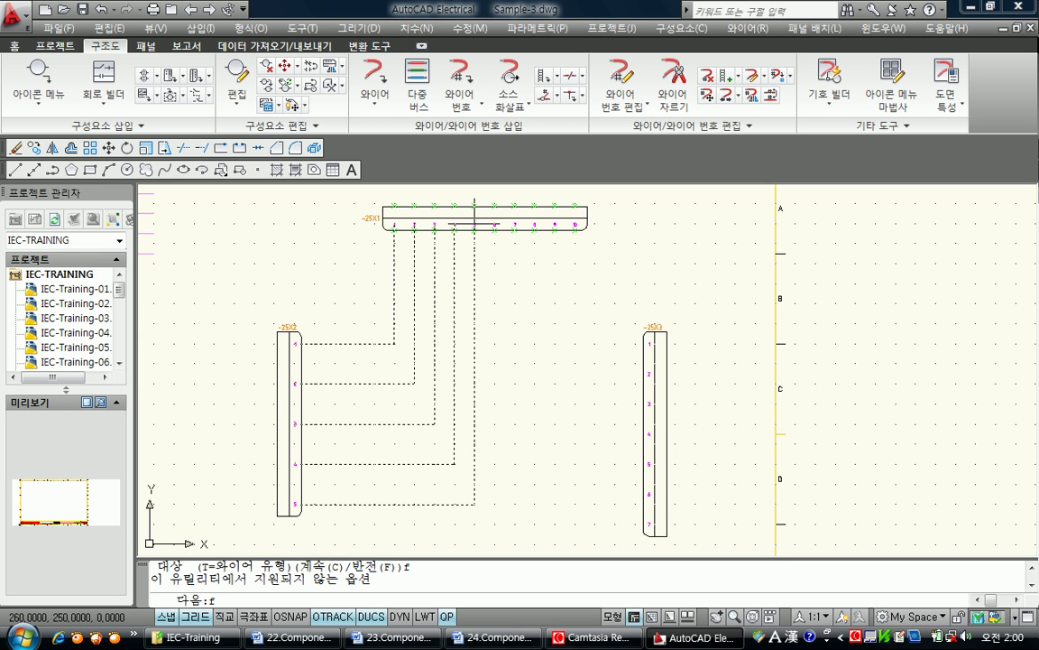
{"action": "left_click", "coordinate": [475, 225]}
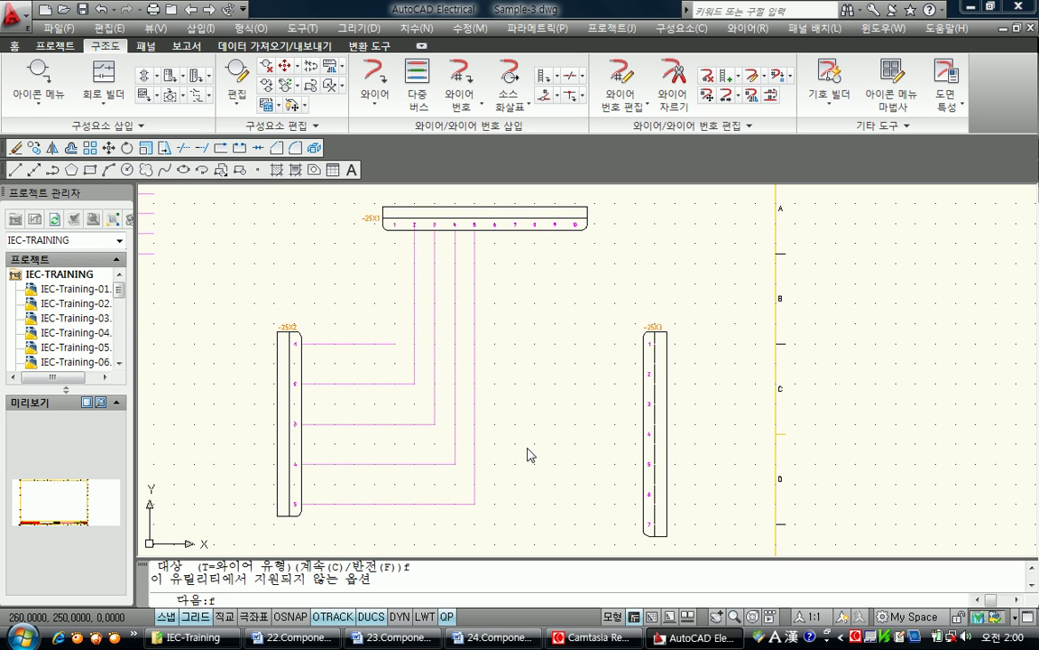
{"action": "key", "text": "Return"}
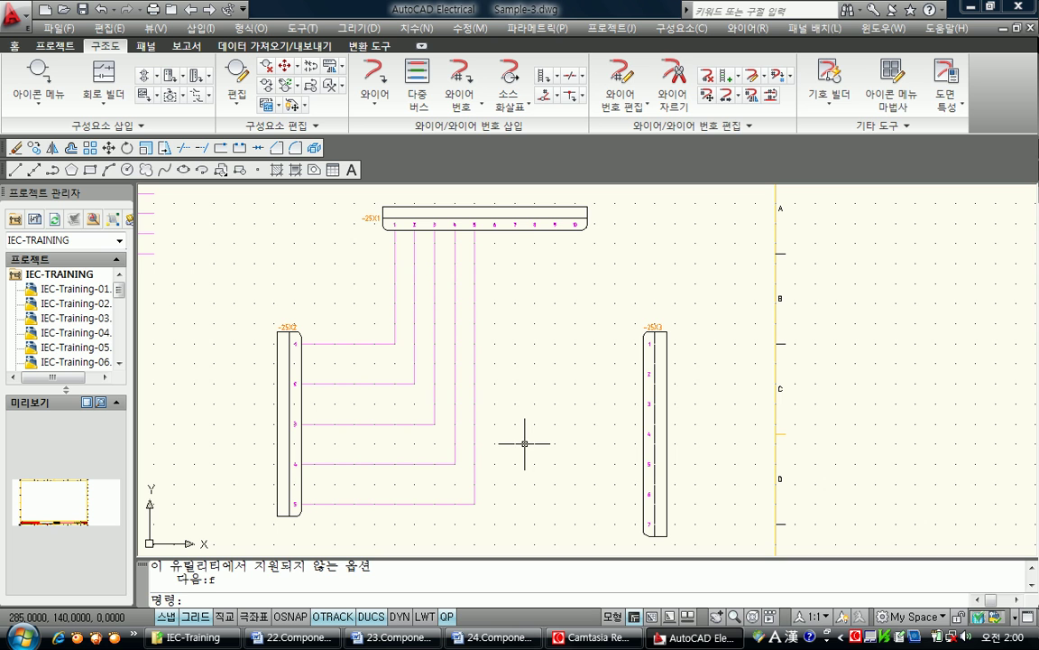
- Run another component-started multiple wire bus from pins 3–7 on the 7-pin connector's left side to pins 6–10 of the 10-pin connector, flipping the wire order
{"action": "middle_click_drag", "start_coordinate": [533, 424], "coordinate": [506, 410]}
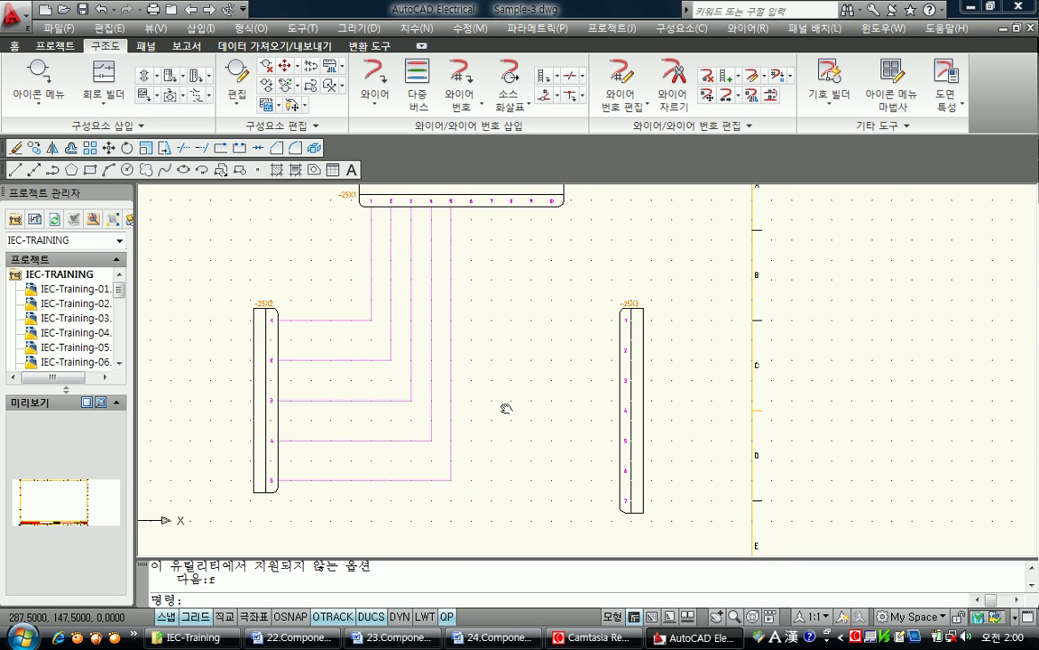
{"action": "middle_click_drag", "start_coordinate": [582, 380], "coordinate": [584, 397]}
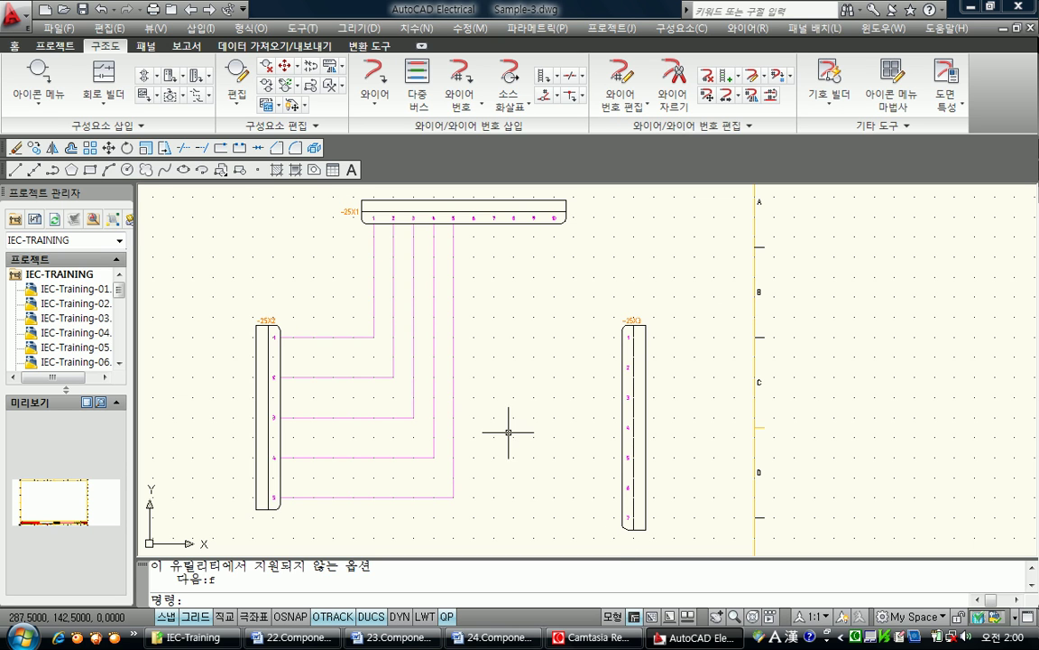
{"action": "left_click", "coordinate": [418, 86]}
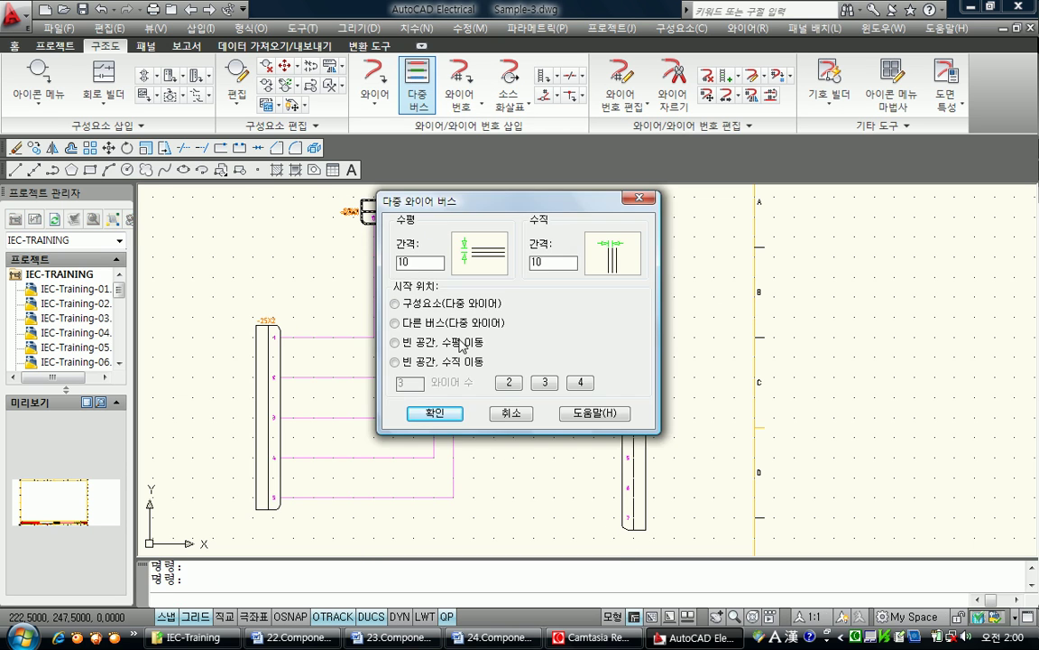
{"action": "left_click", "coordinate": [432, 413]}
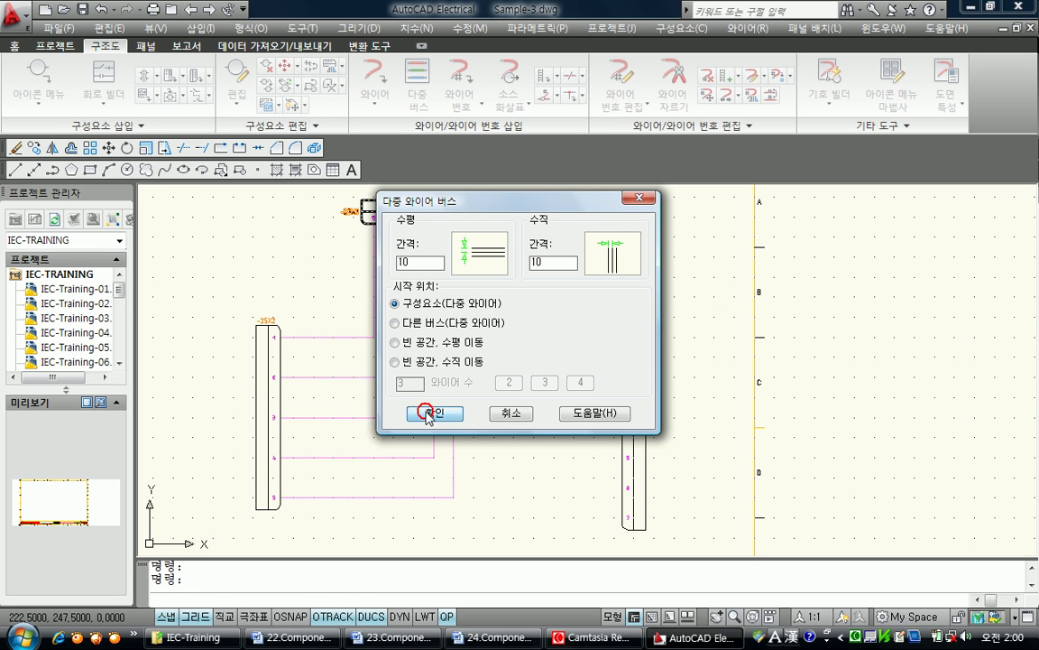
{"action": "left_click", "coordinate": [628, 538]}
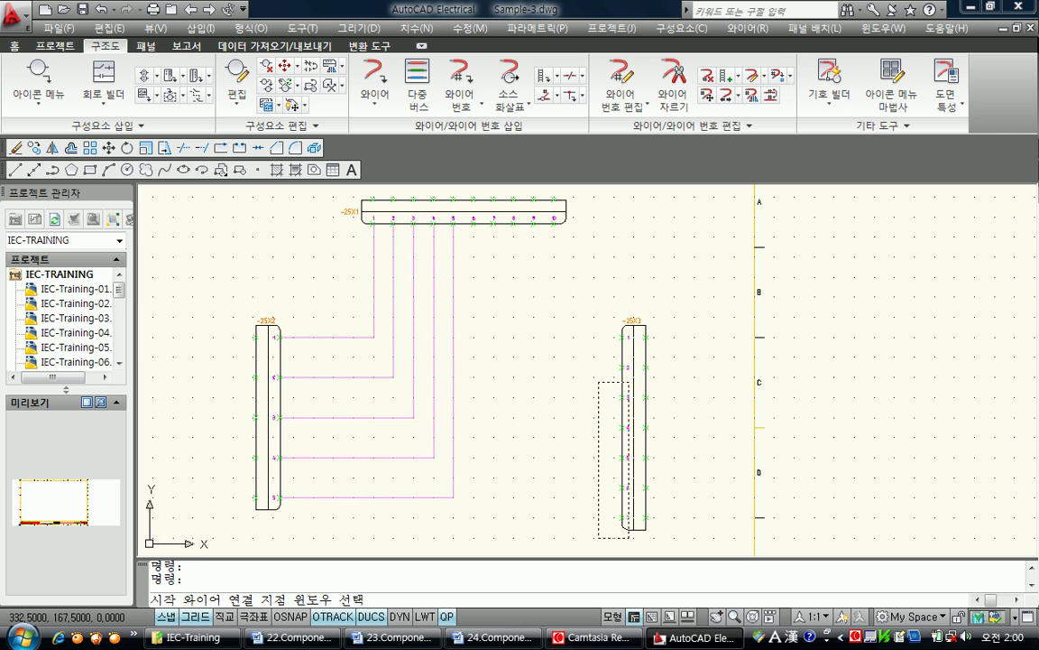
{"action": "left_click", "coordinate": [599, 381]}
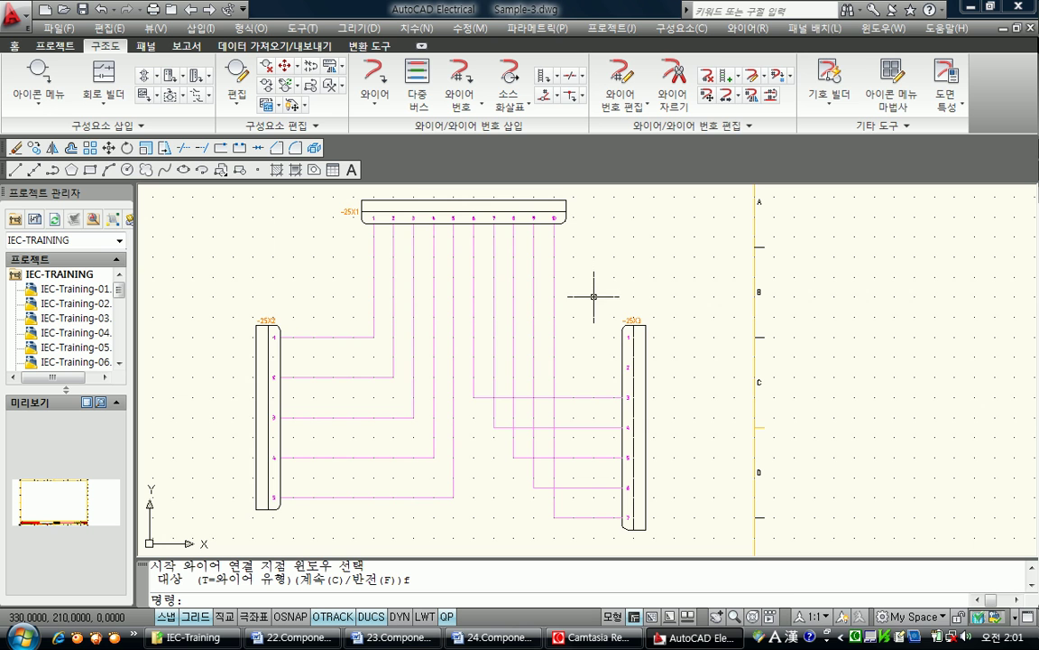
{"action": "scroll", "coordinate": [581, 342], "scroll_direction": "down", "scroll_amount": 2}
{"action": "middle_click_drag", "start_coordinate": [576, 339], "coordinate": [576, 335]}
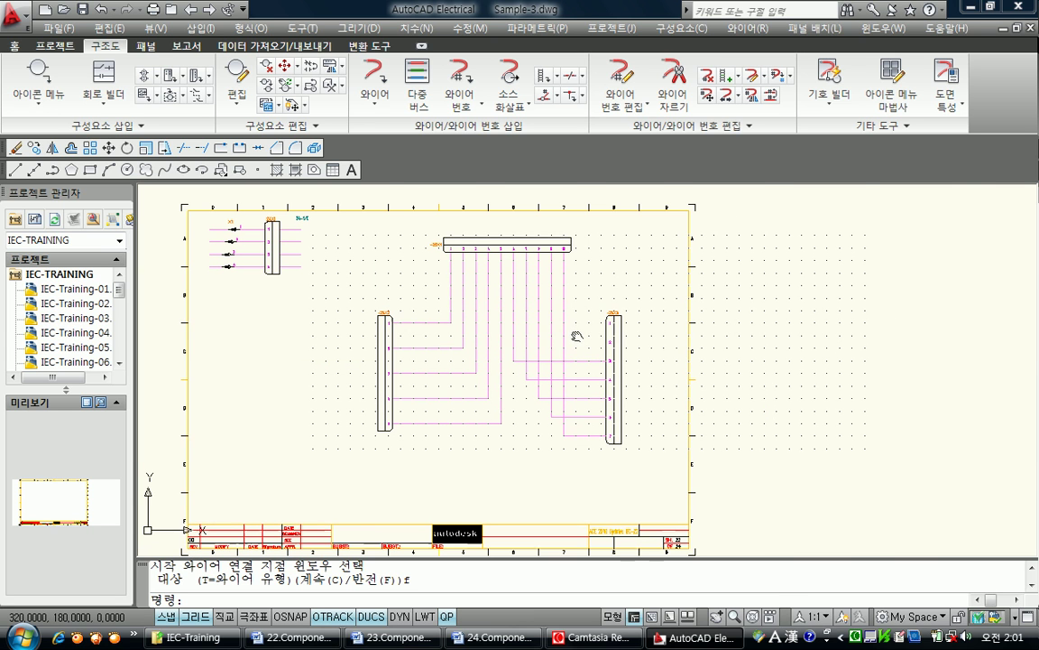